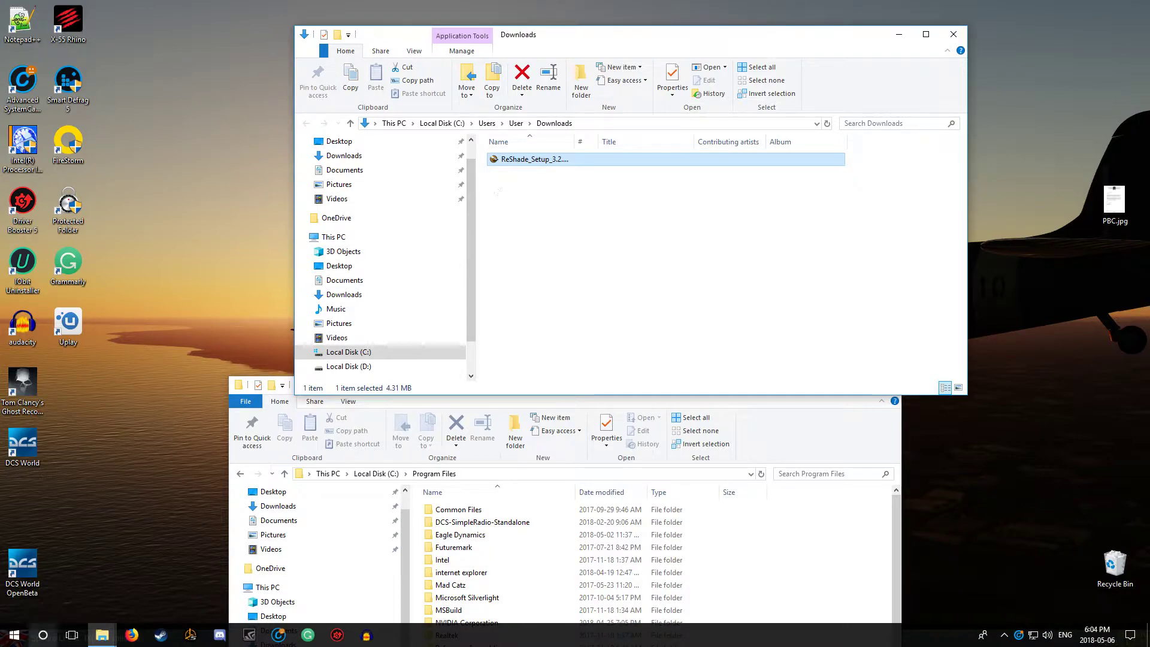
{"action": "left_click", "coordinate": [132, 634]}
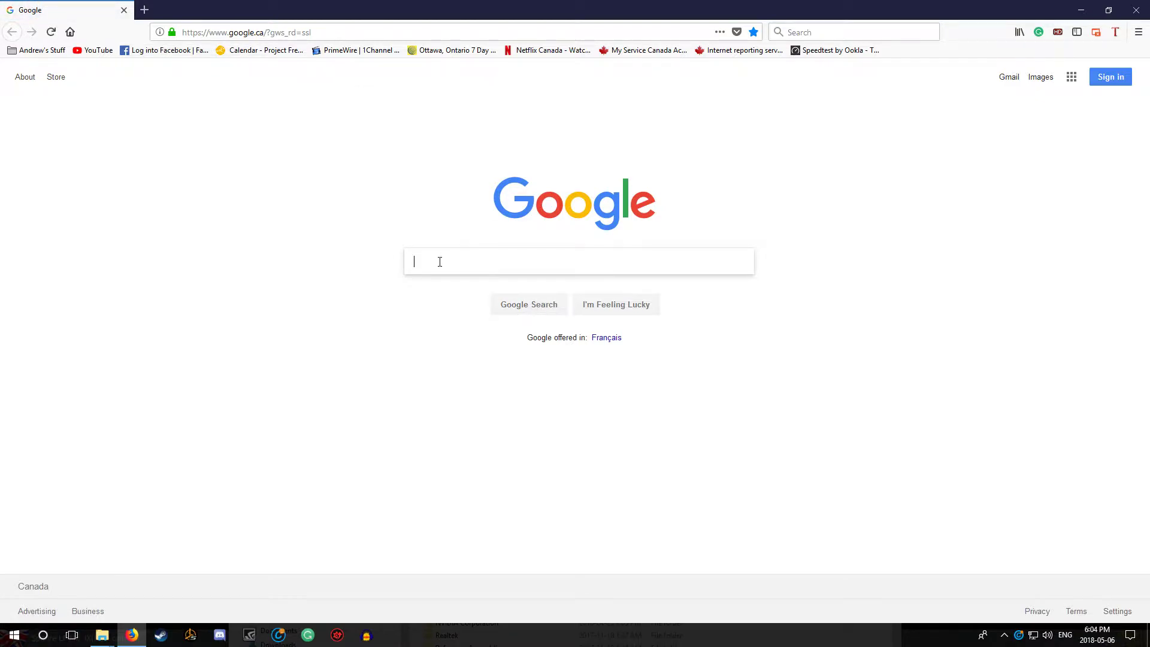
{"action": "type", "text": "re"}
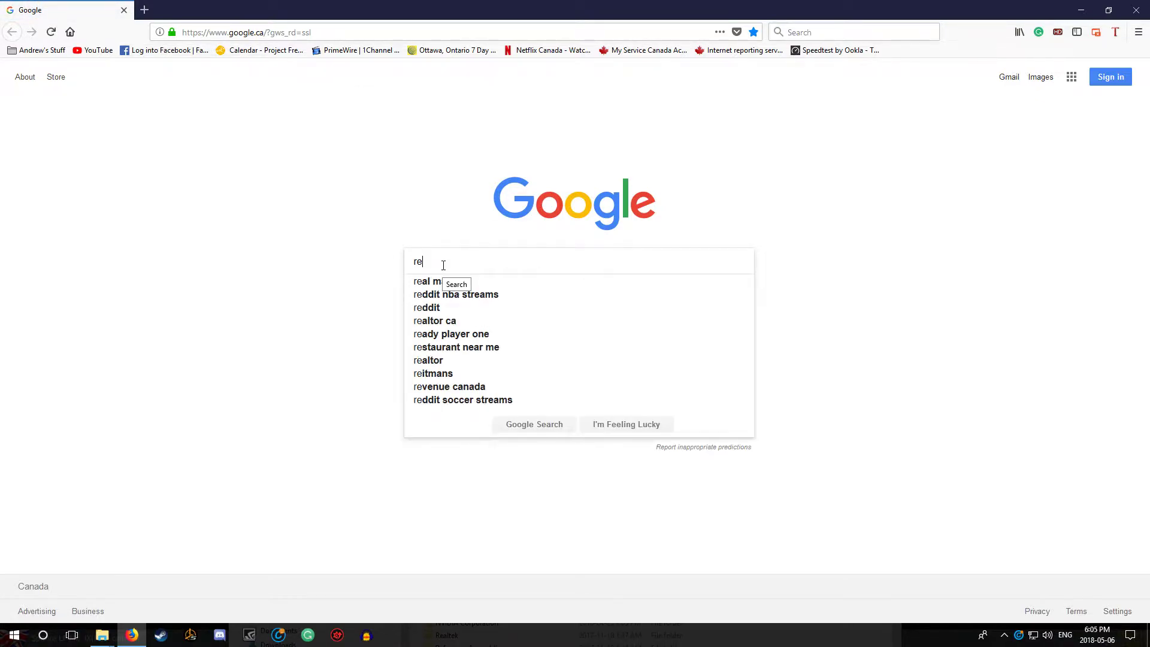
{"action": "type", "text": "sg"}
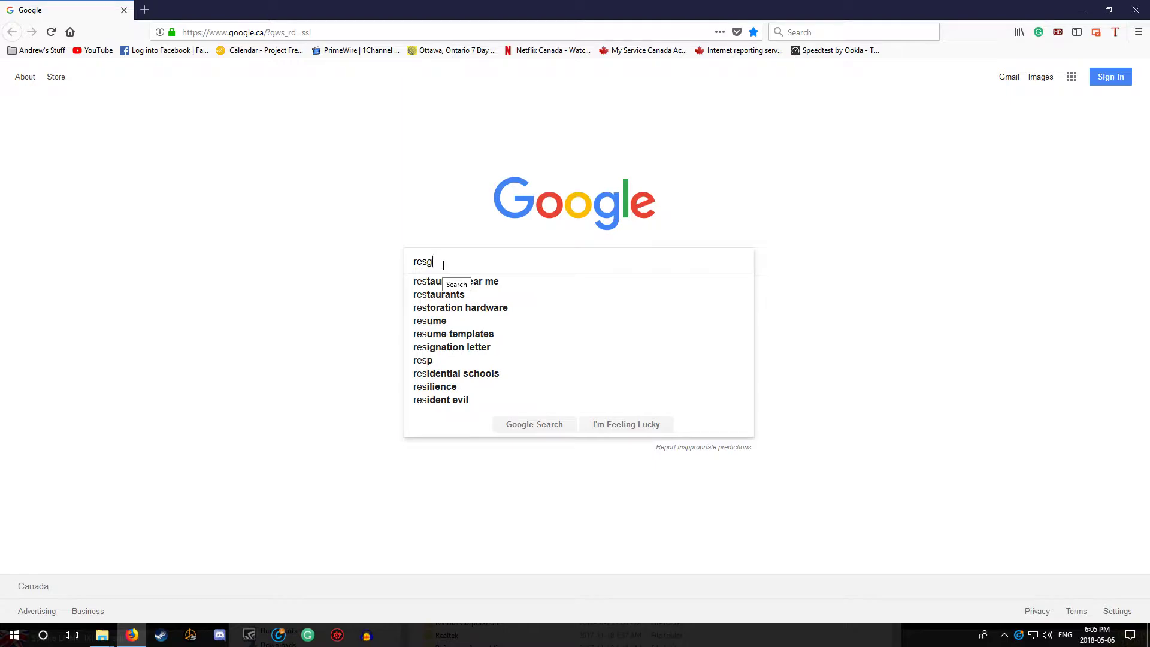
{"action": "key", "text": "BackSpace"}
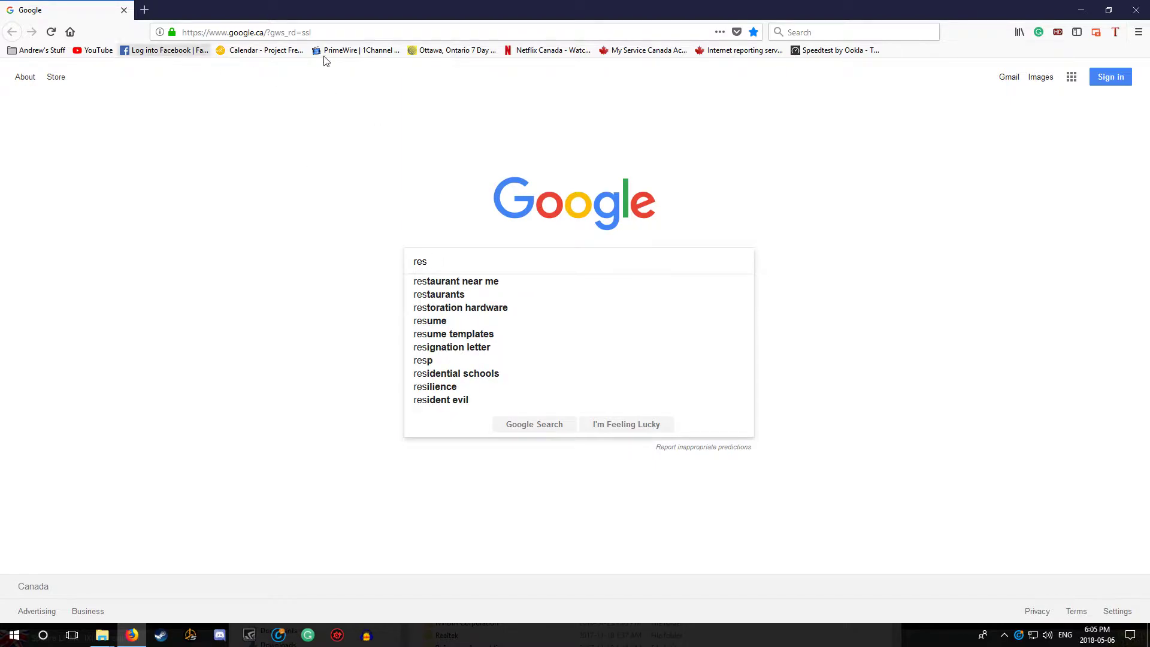
{"action": "left_click", "coordinate": [312, 31]}
{"action": "key", "text": "BackSpace"}
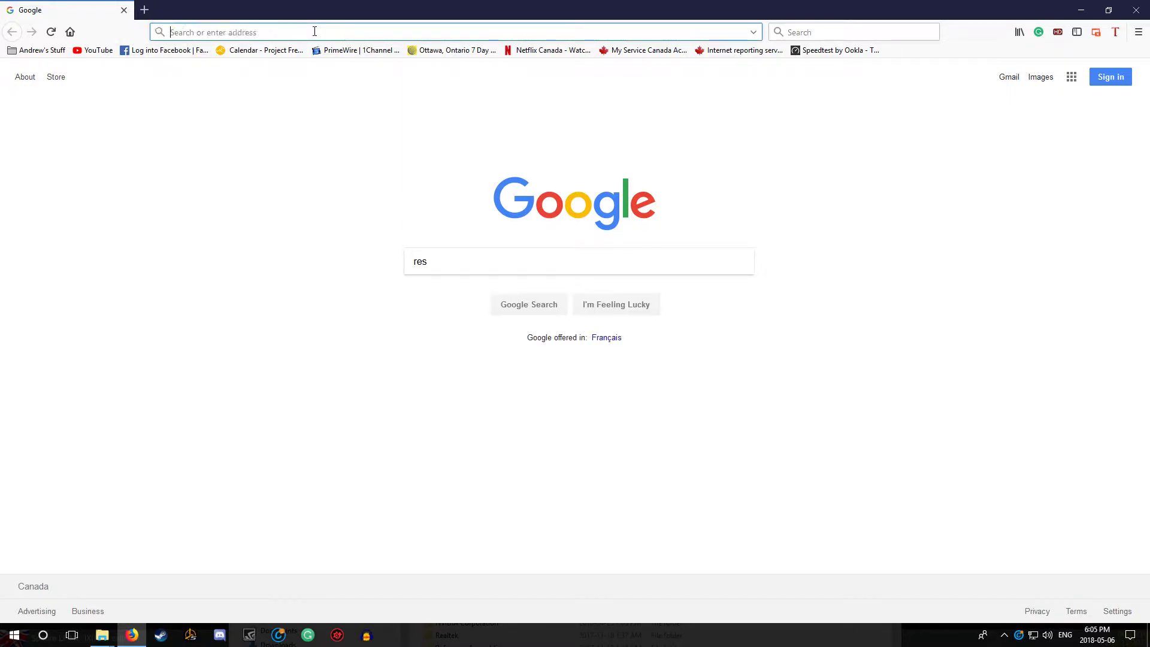
{"action": "type", "text": "w"}
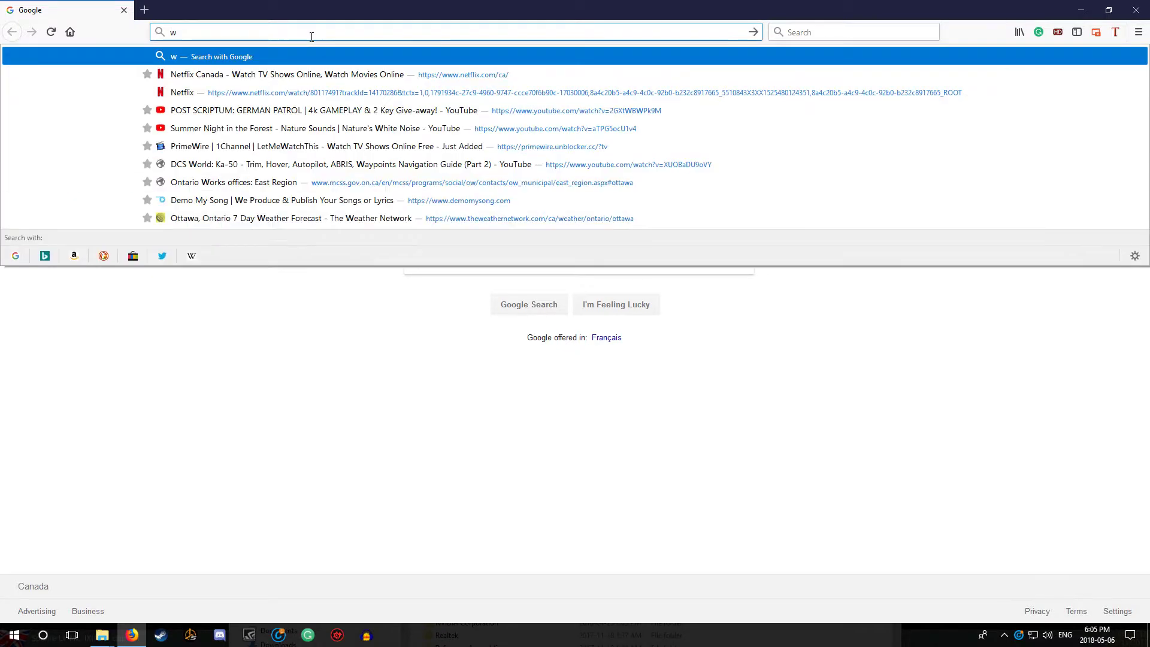
{"action": "type", "text": "ww.re"}
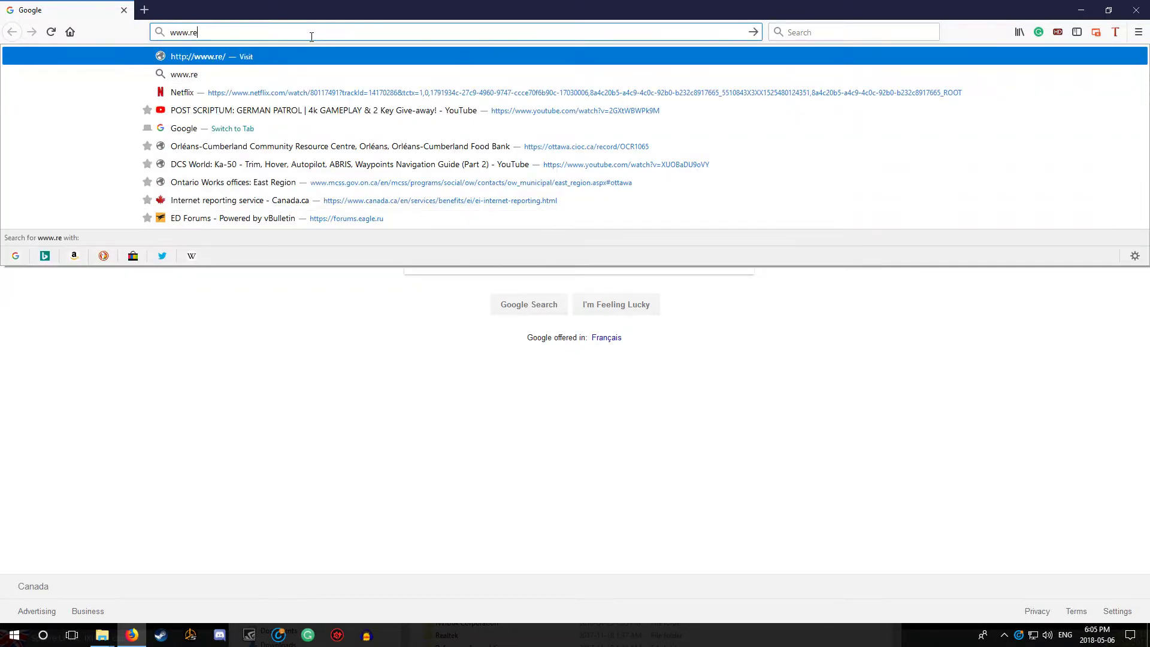
{"action": "type", "text": "shade"}
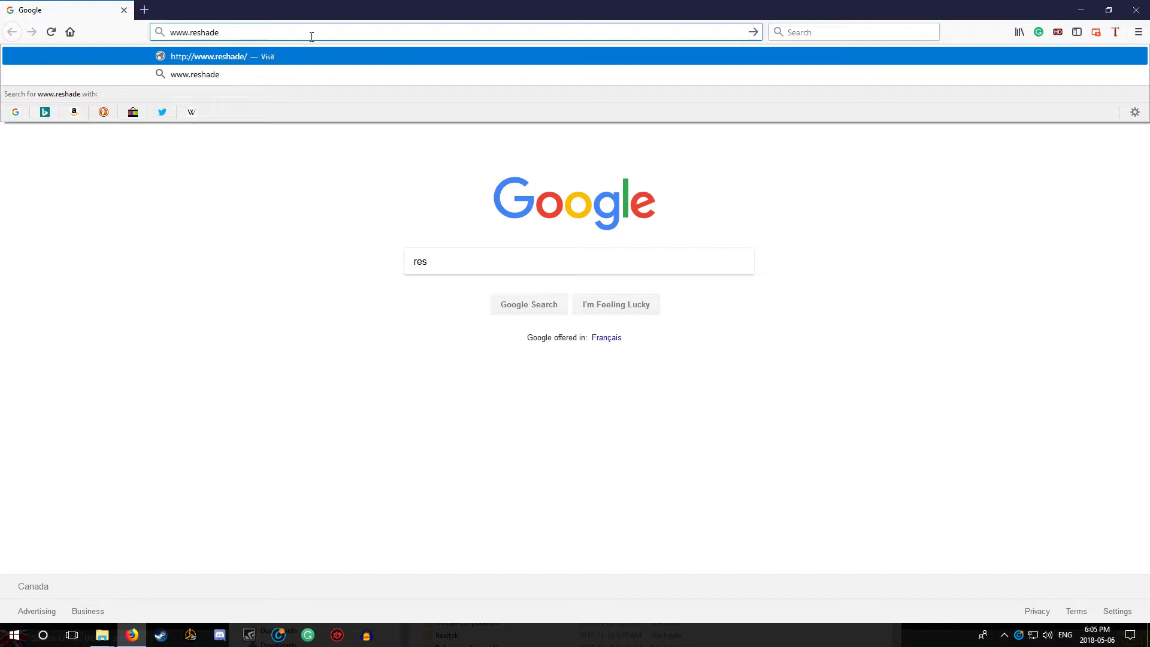
{"action": "type", "text": ".me"}
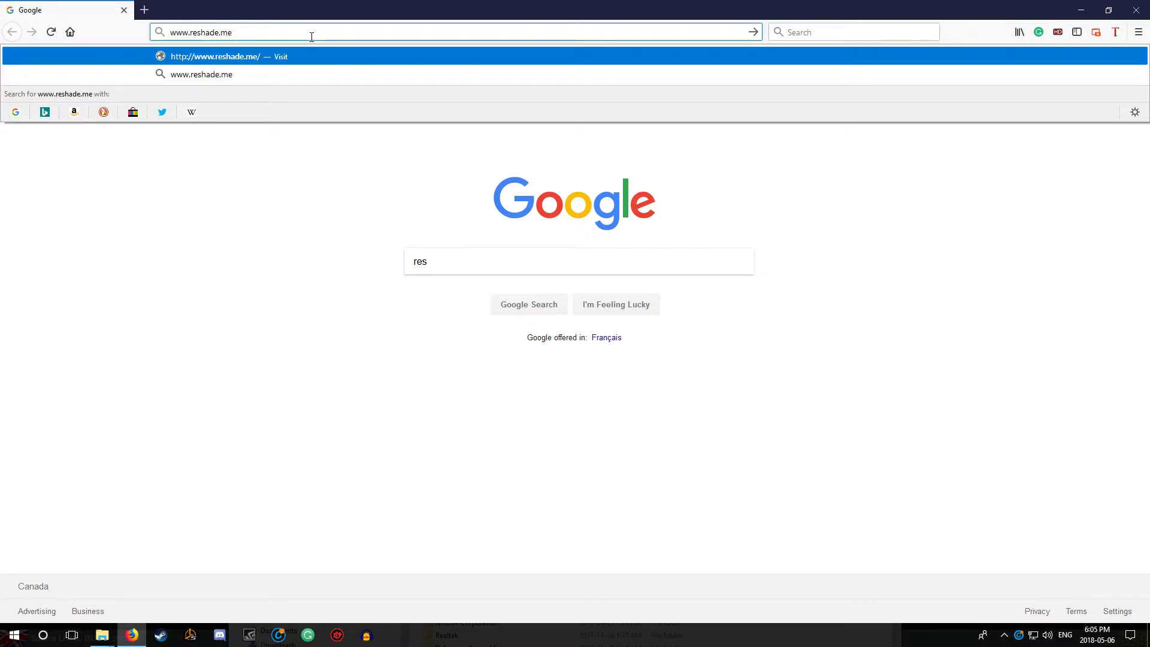
{"action": "key", "text": "Return"}
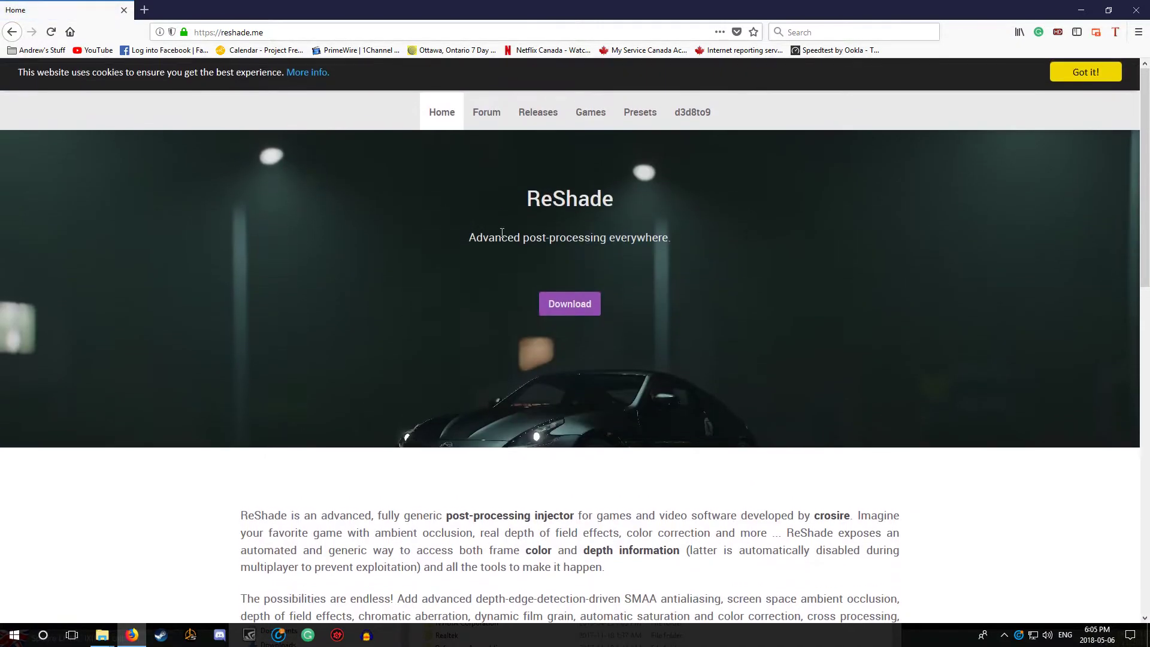
Step: Download the ReShade 3.2.2 installer from reshade.me and save the setup file
{"action": "scroll", "coordinate": [586, 279], "scroll_direction": "down", "scroll_amount": 15}
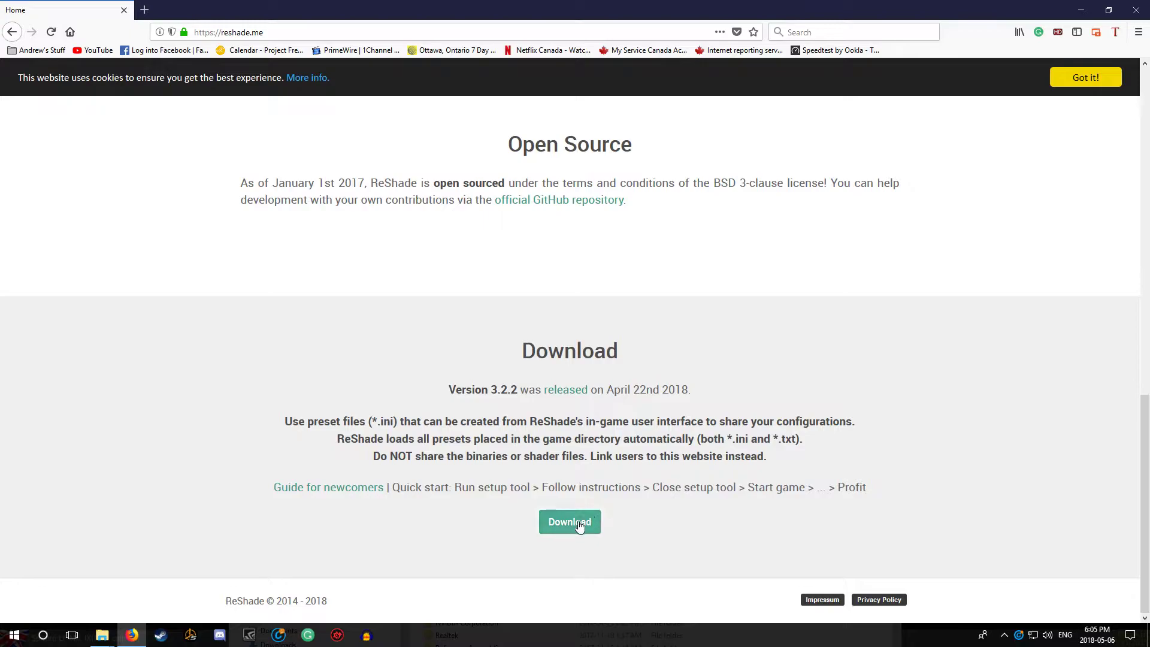
{"action": "left_click", "coordinate": [562, 529]}
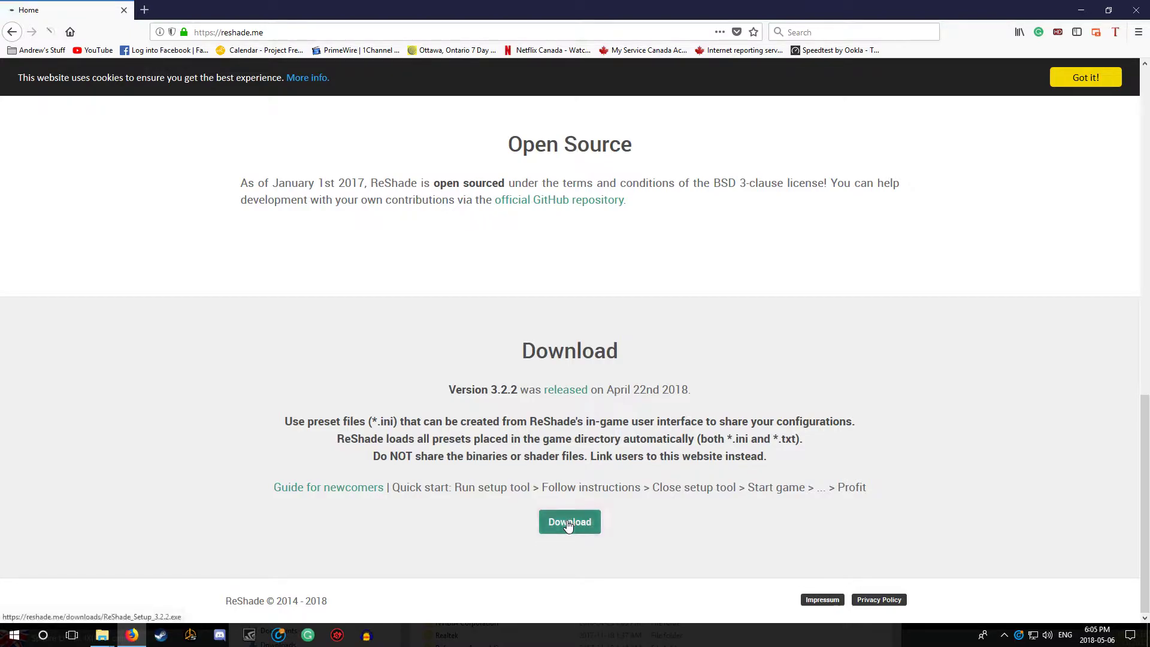
{"action": "left_click", "coordinate": [400, 281]}
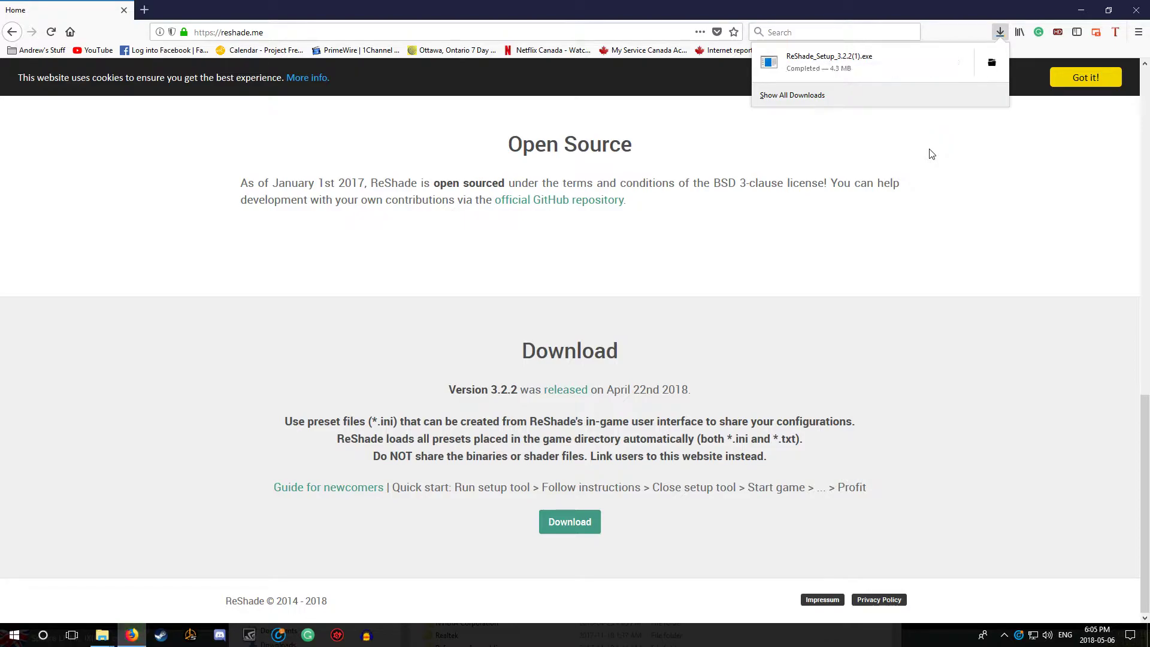
Step: Show the download in its folder, close Firefox, and delete the duplicate ReShade setup file
{"action": "left_click", "coordinate": [992, 62]}
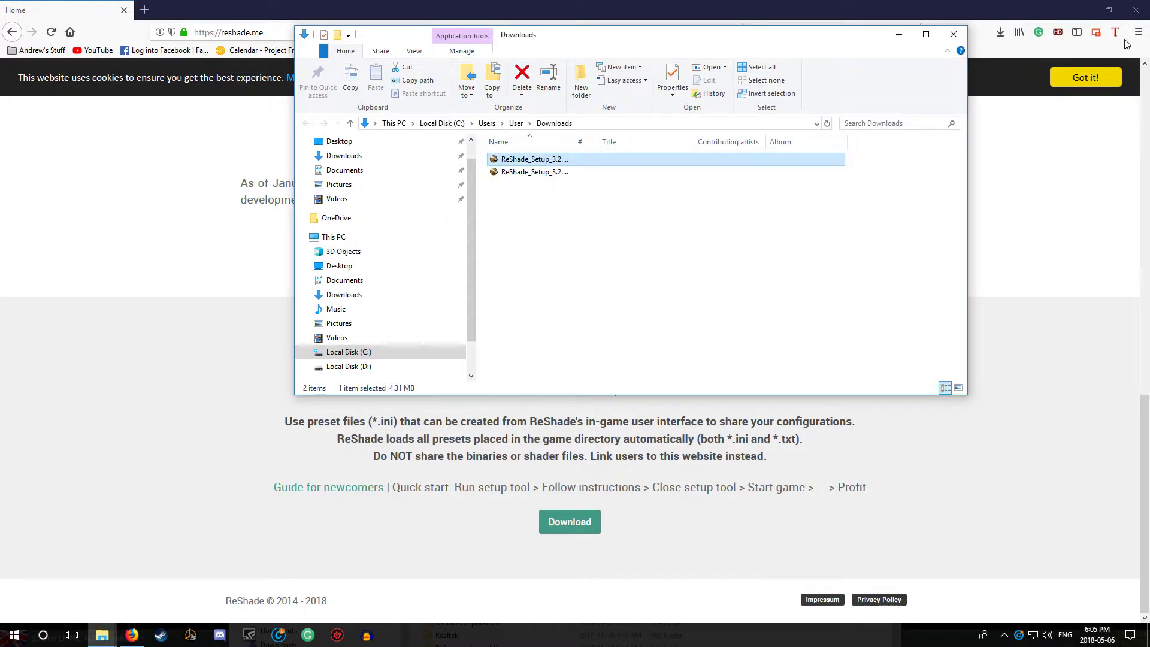
{"action": "left_click", "coordinate": [1136, 10]}
{"action": "right_click", "coordinate": [529, 173]}
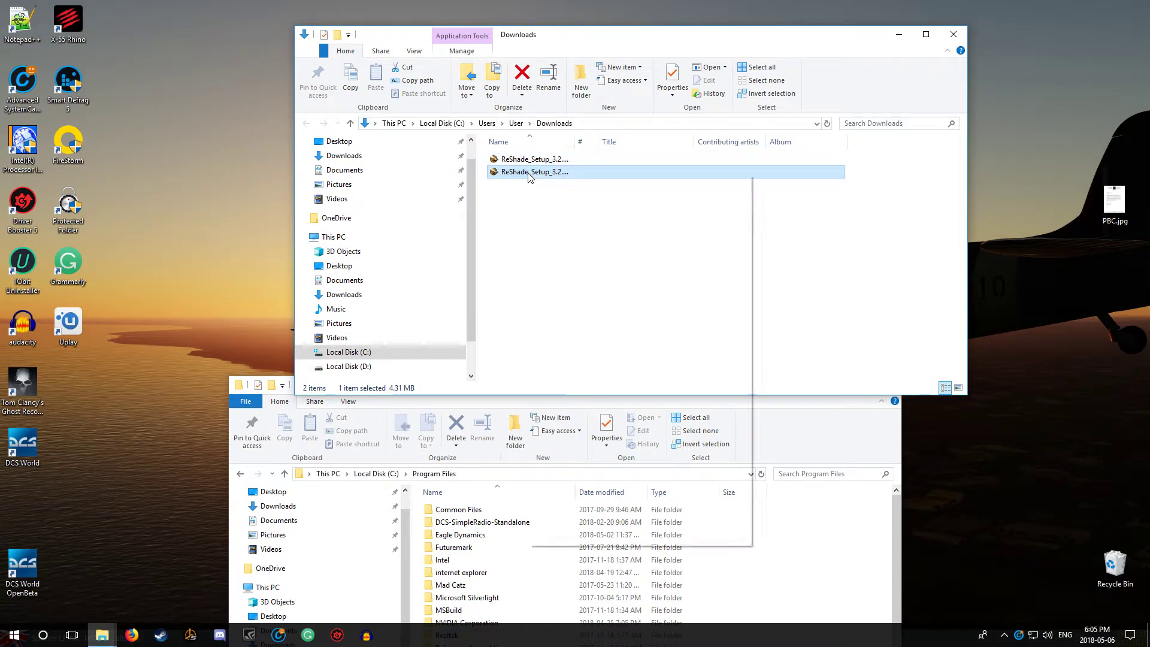
{"action": "left_click", "coordinate": [548, 511]}
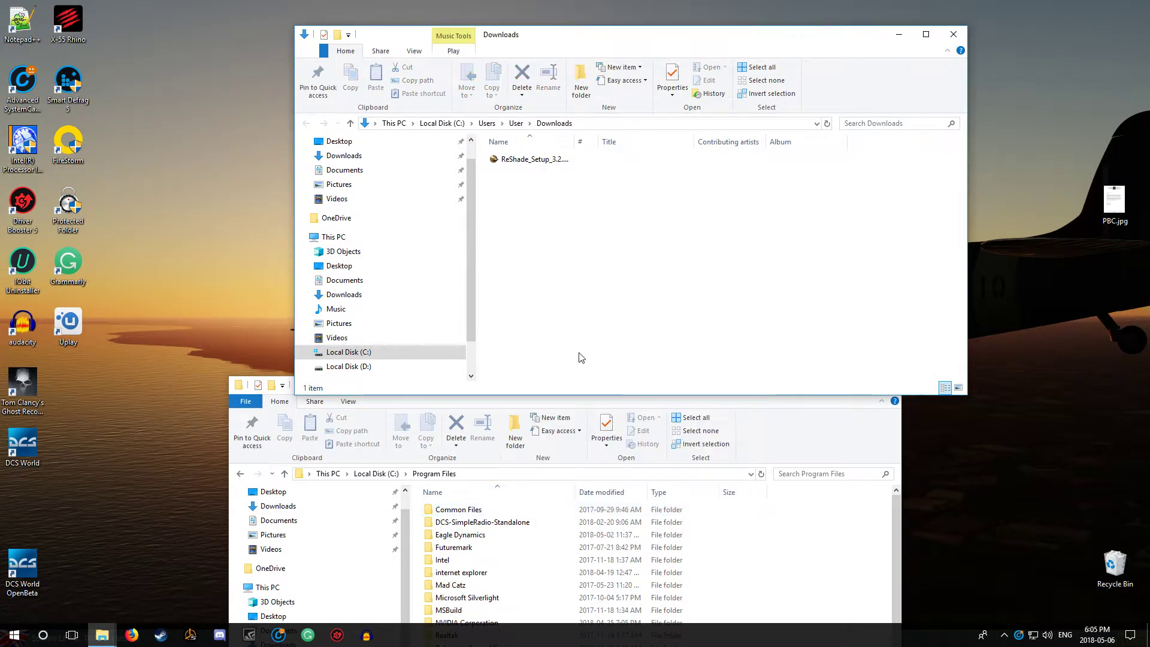
Step: Arrange the windows with Downloads on the right and Program Files upper left
{"action": "left_click_drag", "start_coordinate": [590, 45], "coordinate": [904, 60]}
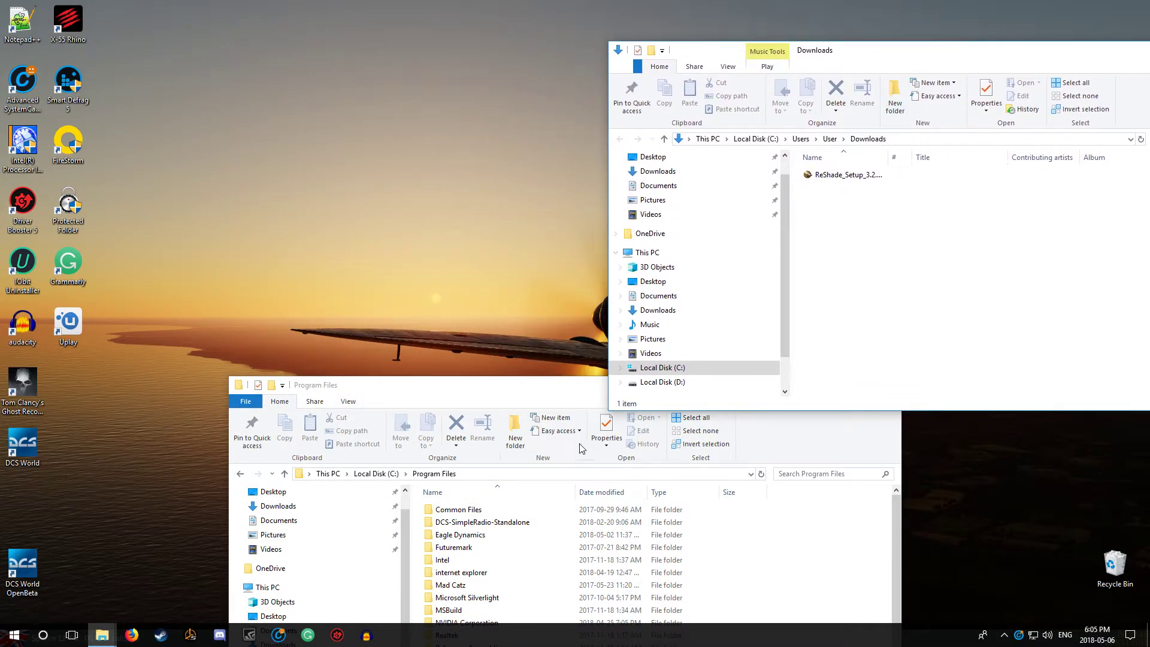
{"action": "left_click", "coordinate": [532, 397]}
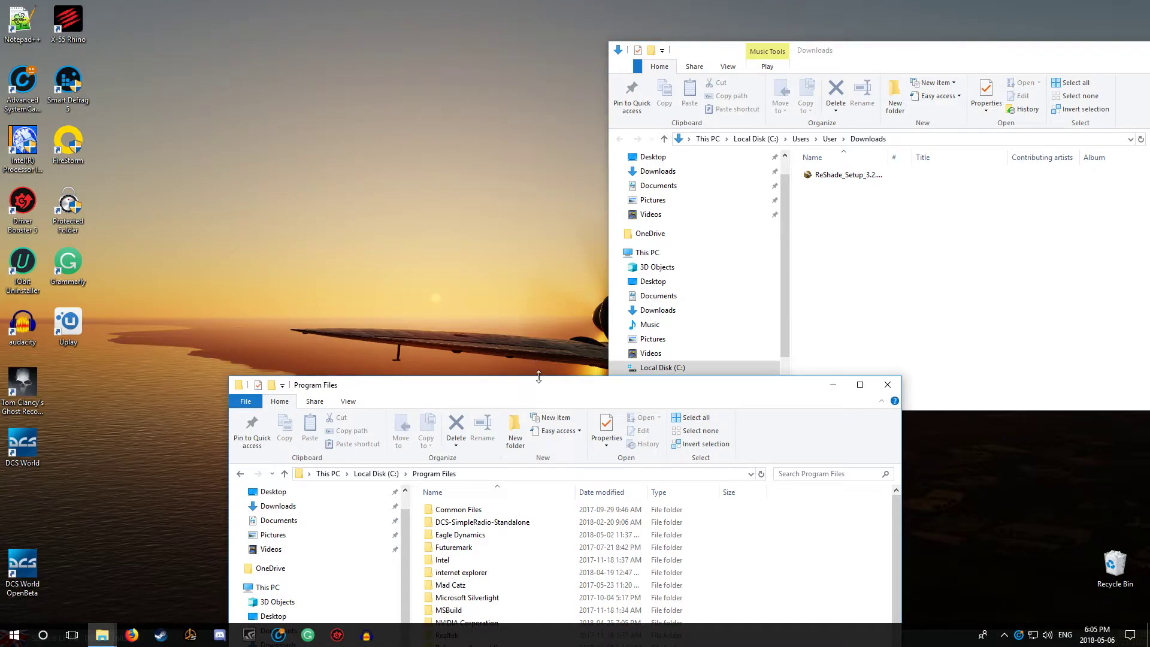
{"action": "mouse_move", "coordinate": [505, 390]}
{"action": "left_mouse_down"}
{"action": "mouse_move", "coordinate": [437, 342]}
{"action": "mouse_move", "coordinate": [267, 95]}
{"action": "left_mouse_up"}
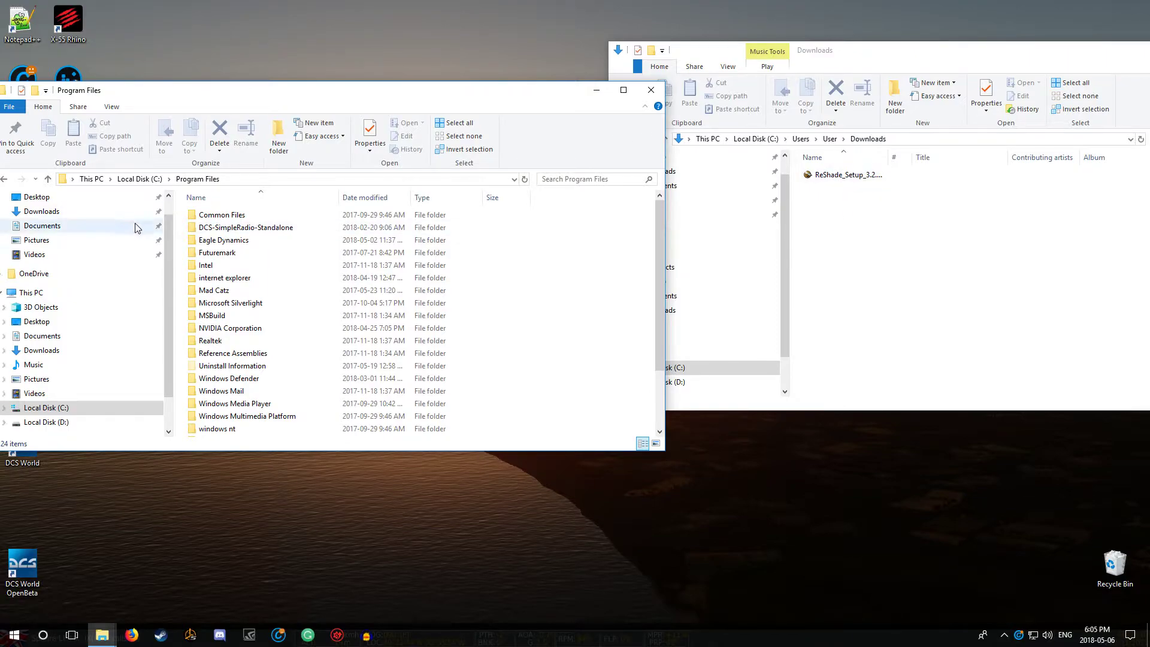
Step: Browse to Program Files > Eagle Dynamics > DCS World > bin
{"action": "left_click", "coordinate": [4, 179]}
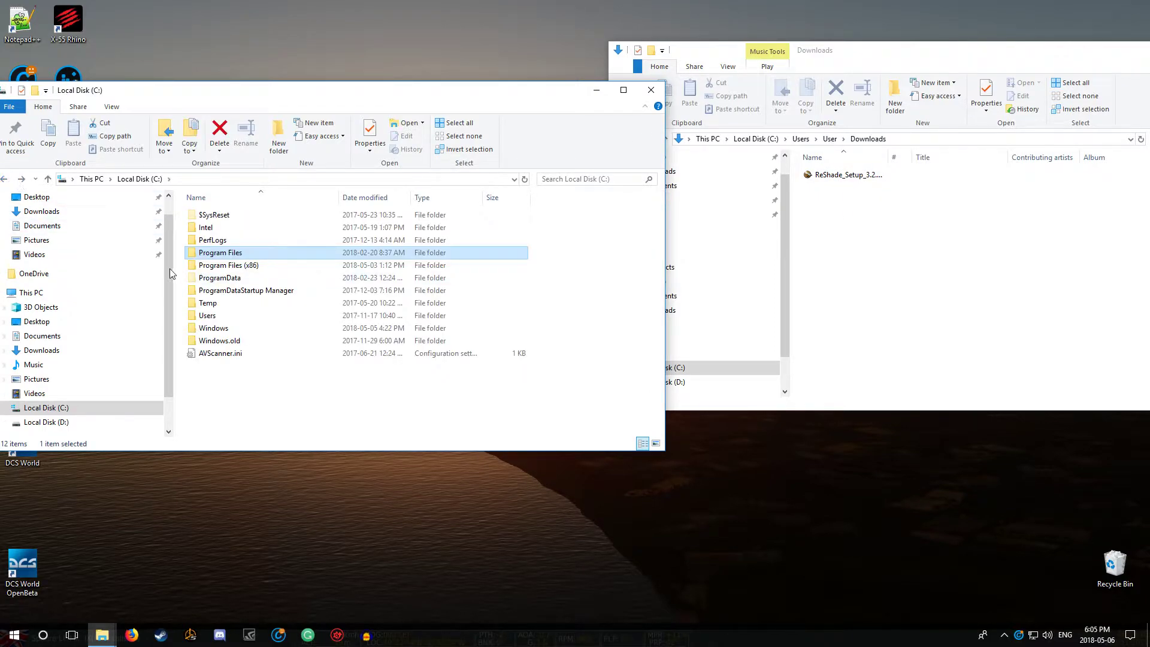
{"action": "left_click", "coordinate": [21, 179]}
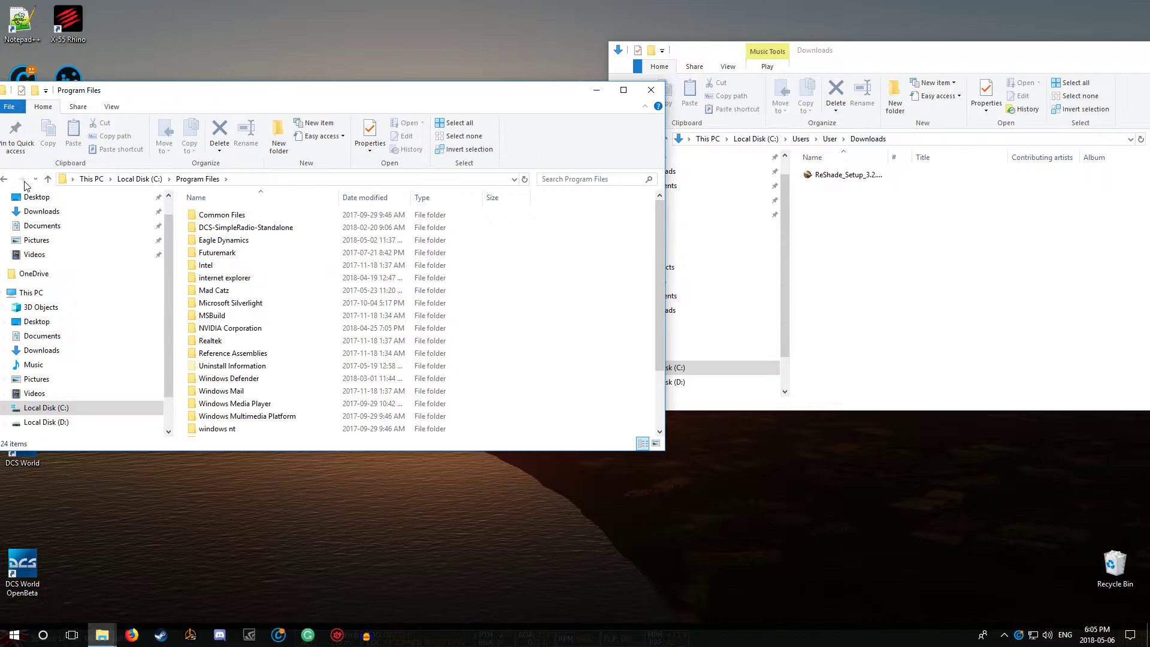
{"action": "double_click", "coordinate": [232, 240]}
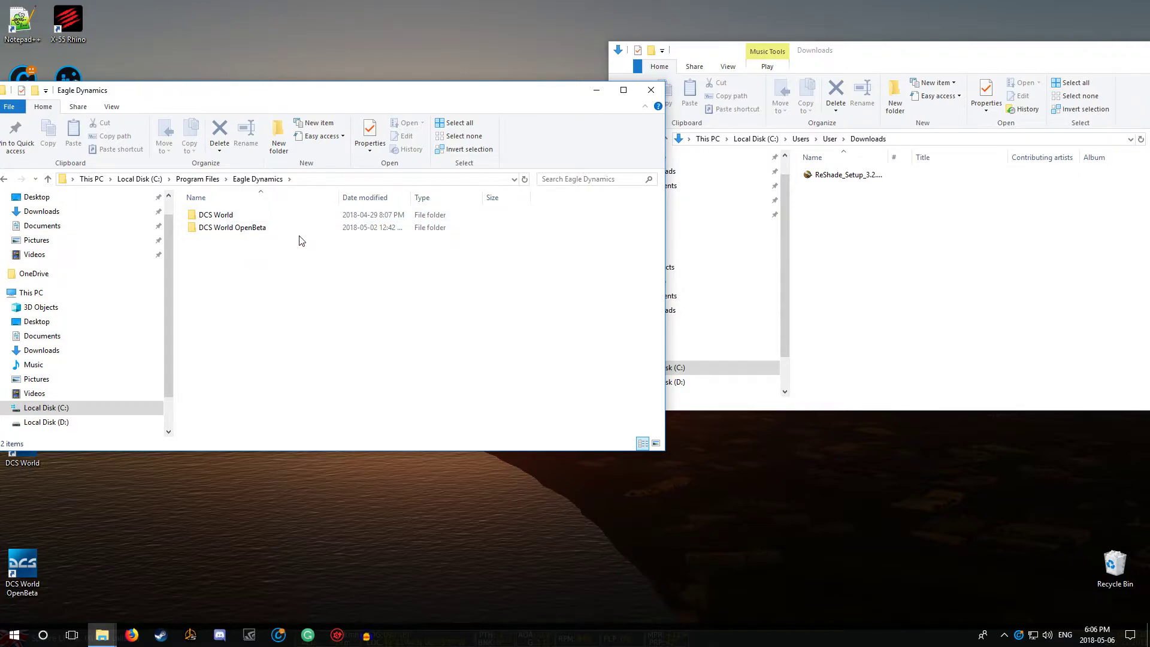
{"action": "left_click", "coordinate": [217, 219]}
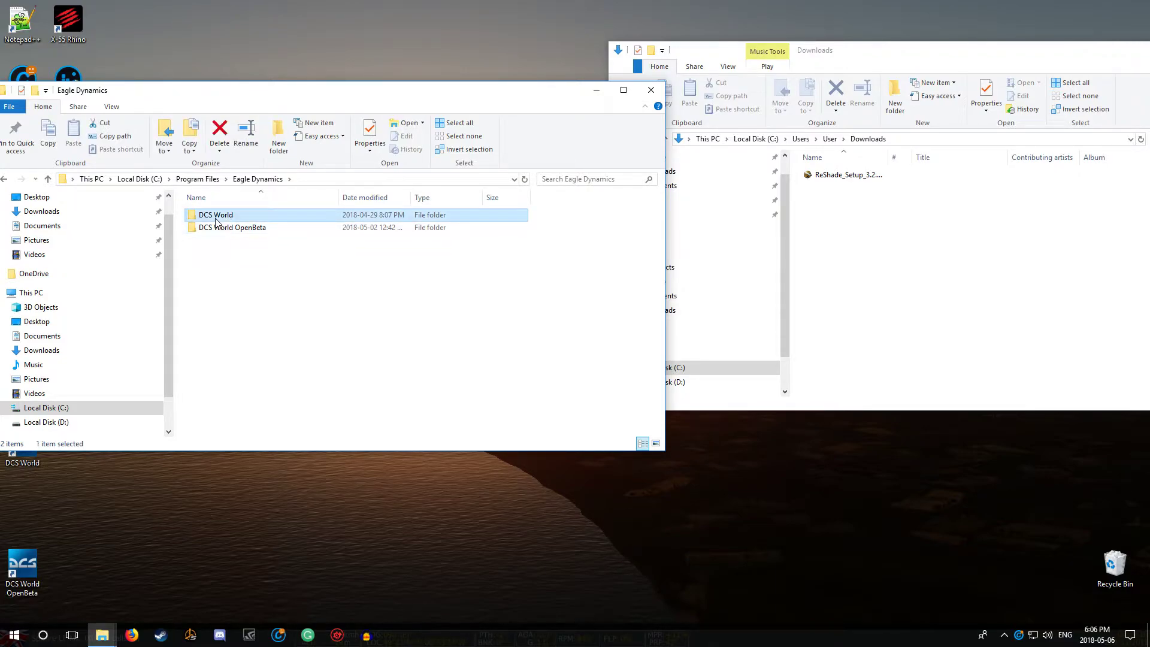
{"action": "double_click", "coordinate": [217, 220]}
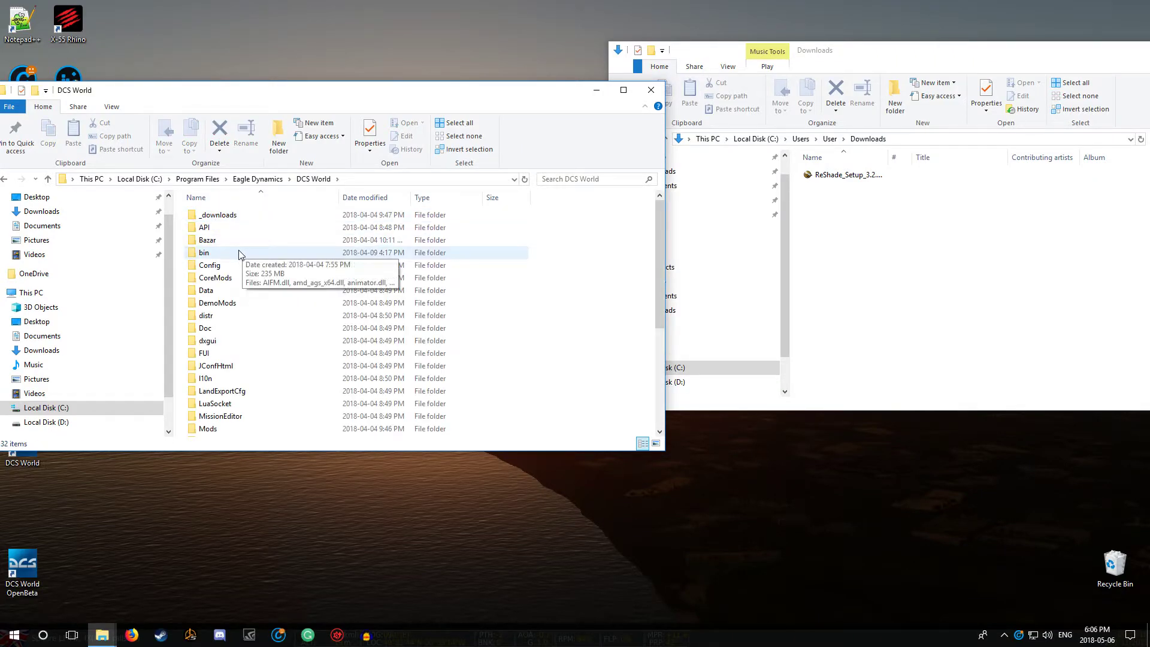
{"action": "double_click", "coordinate": [205, 254]}
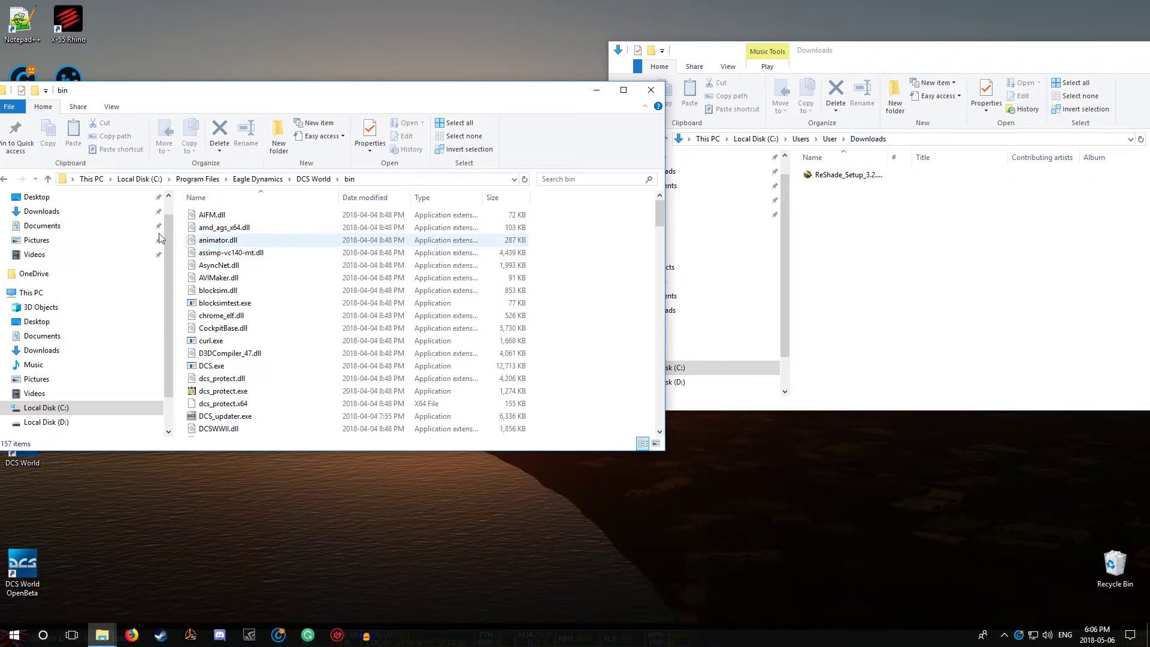
{"action": "left_click", "coordinate": [4, 179]}
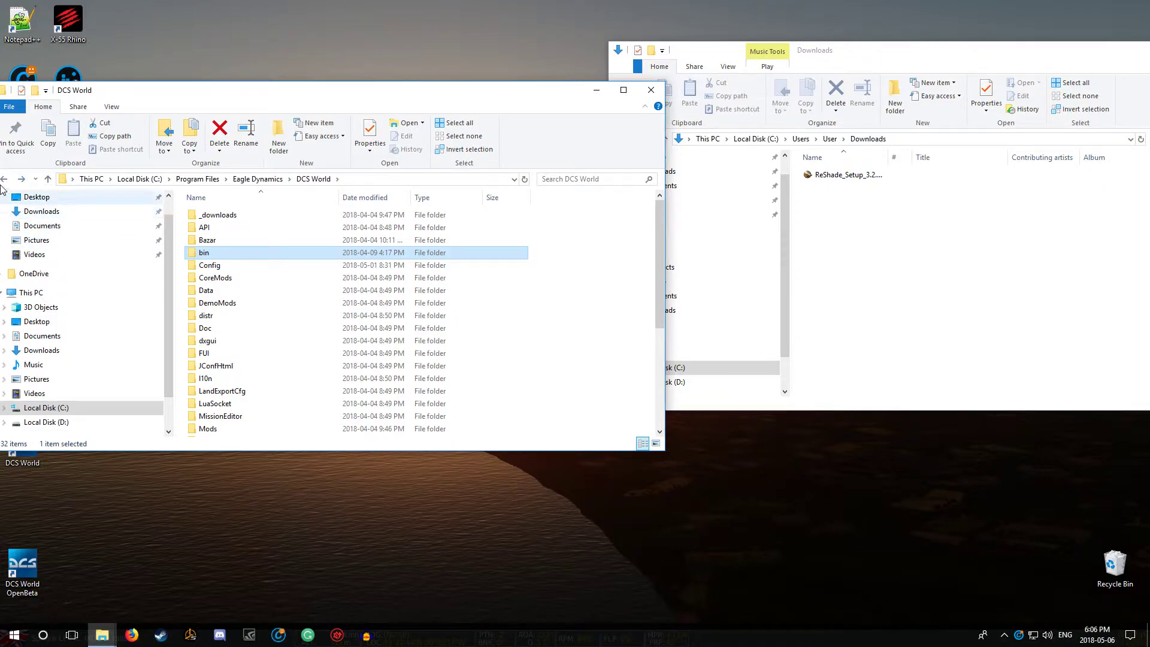
{"action": "left_click", "coordinate": [5, 179]}
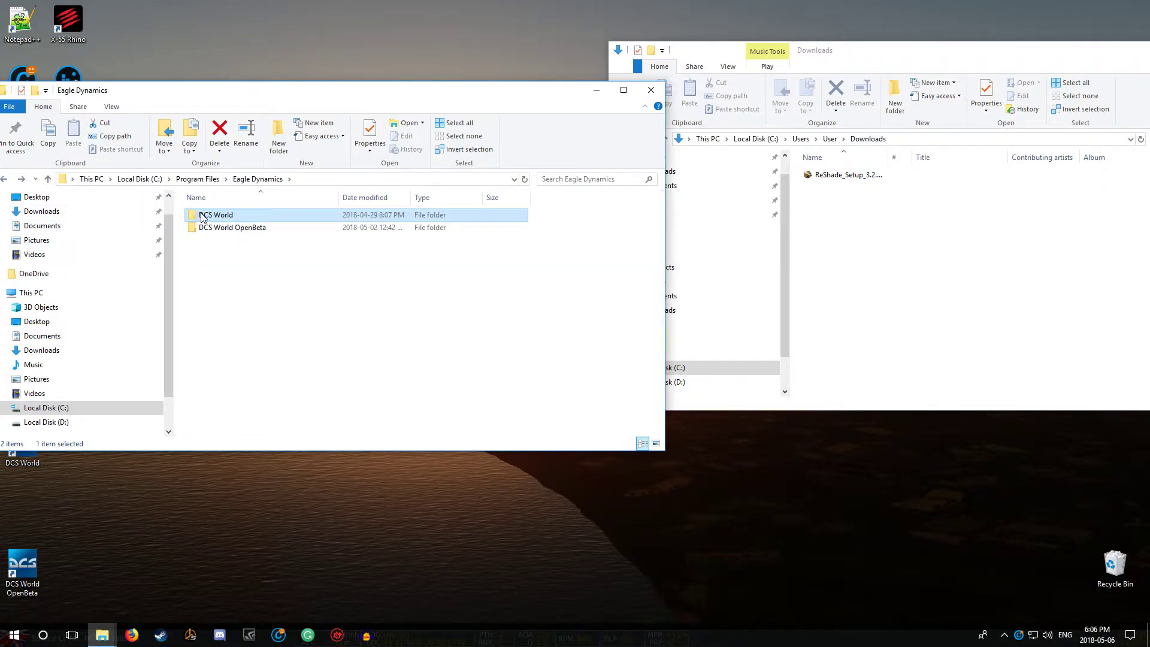
{"action": "double_click", "coordinate": [203, 218]}
{"action": "double_click", "coordinate": [205, 254]}
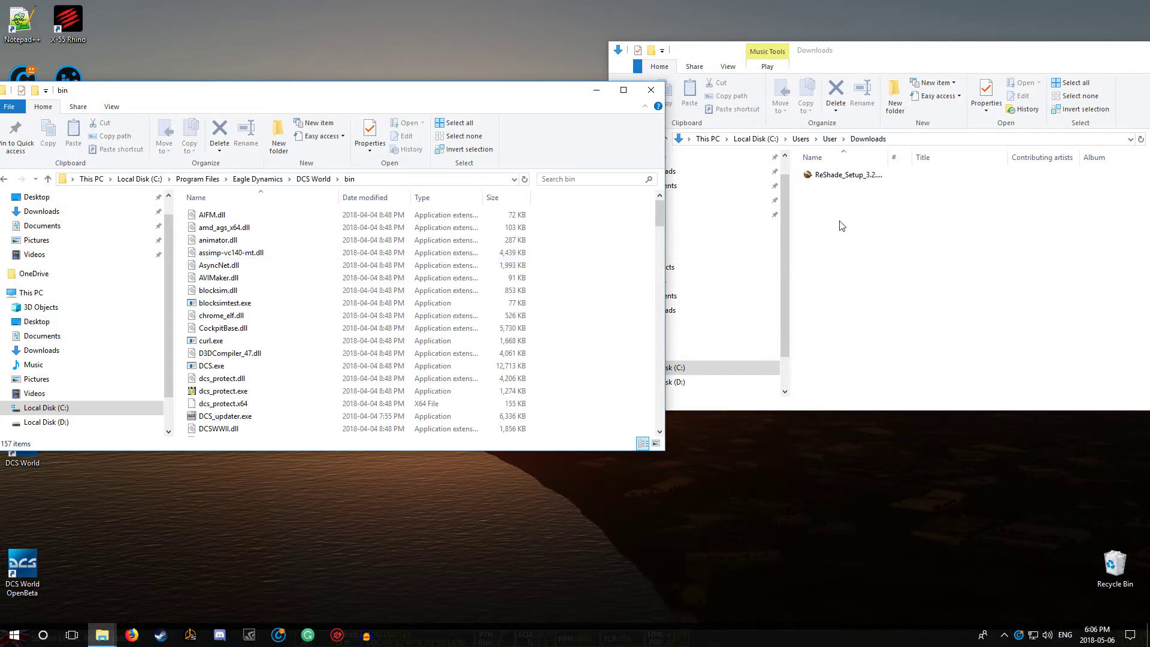
Step: Move ReShade_Setup_3.2.2(1).exe into bin with administrator permission, then launch it
{"action": "mouse_move", "coordinate": [868, 175]}
{"action": "left_mouse_down"}
{"action": "mouse_move", "coordinate": [748, 257]}
{"action": "mouse_move", "coordinate": [287, 332]}
{"action": "left_mouse_up"}
{"action": "left_click", "coordinate": [252, 242]}
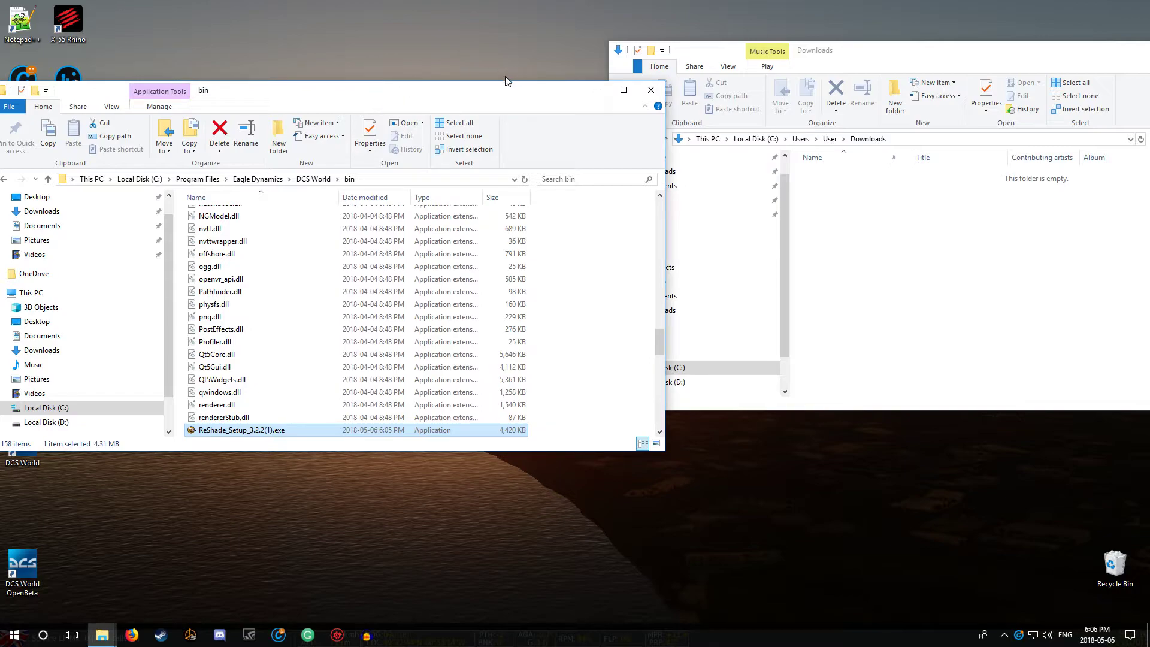
{"action": "left_click_drag", "start_coordinate": [467, 98], "coordinate": [581, 46]}
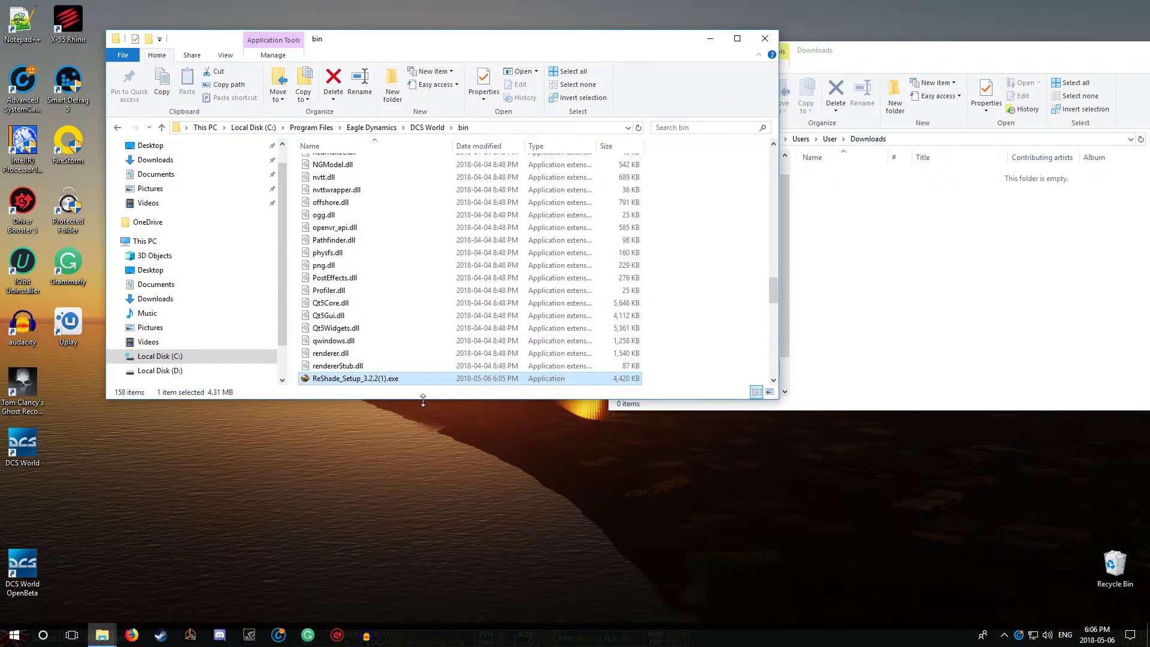
{"action": "left_click_drag", "start_coordinate": [422, 401], "coordinate": [436, 505]}
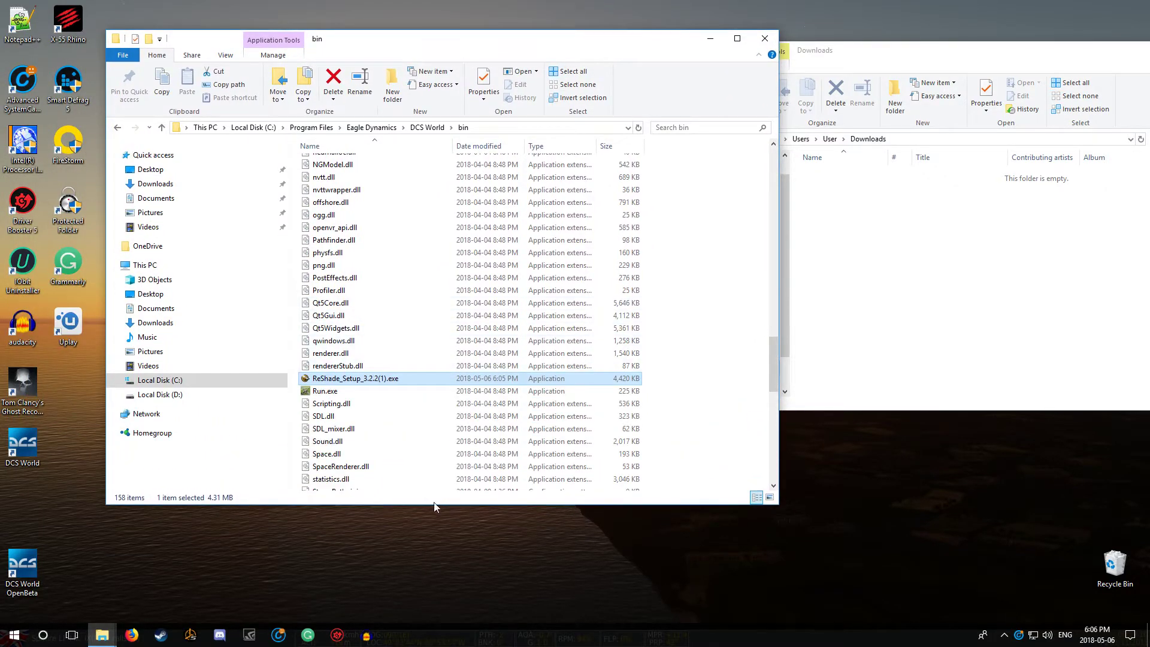
{"action": "double_click", "coordinate": [324, 382]}
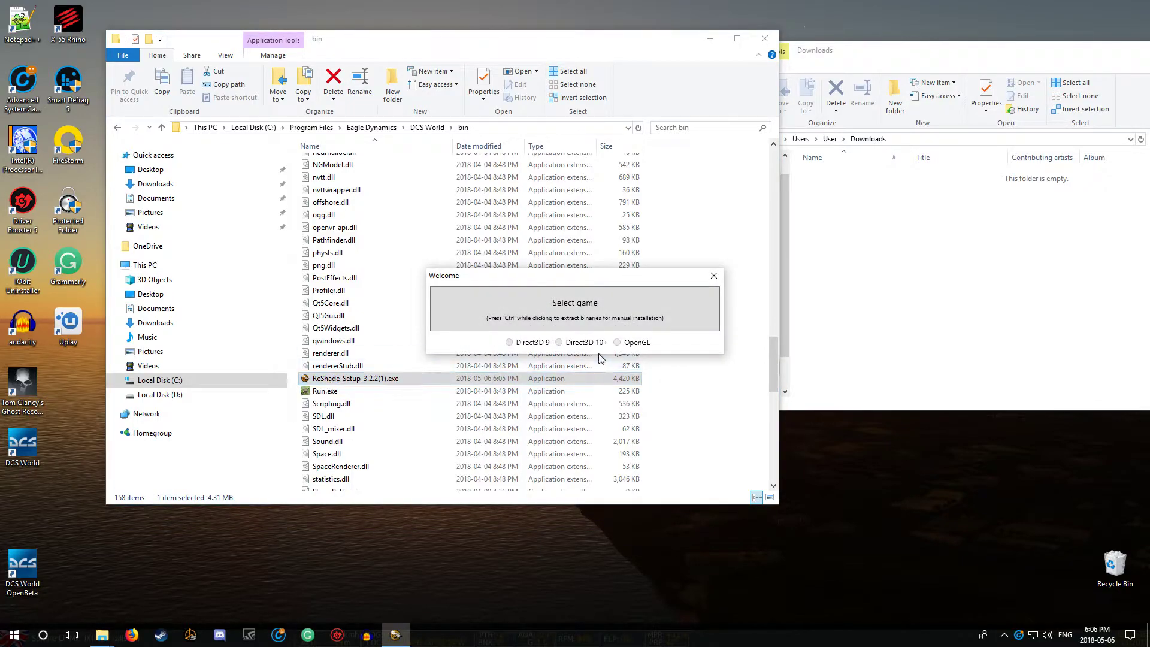
Step: Target DCS World's Run.exe in C:\Program Files\Eagle Dynamics\DCS World and allow changes
{"action": "left_click", "coordinate": [573, 310]}
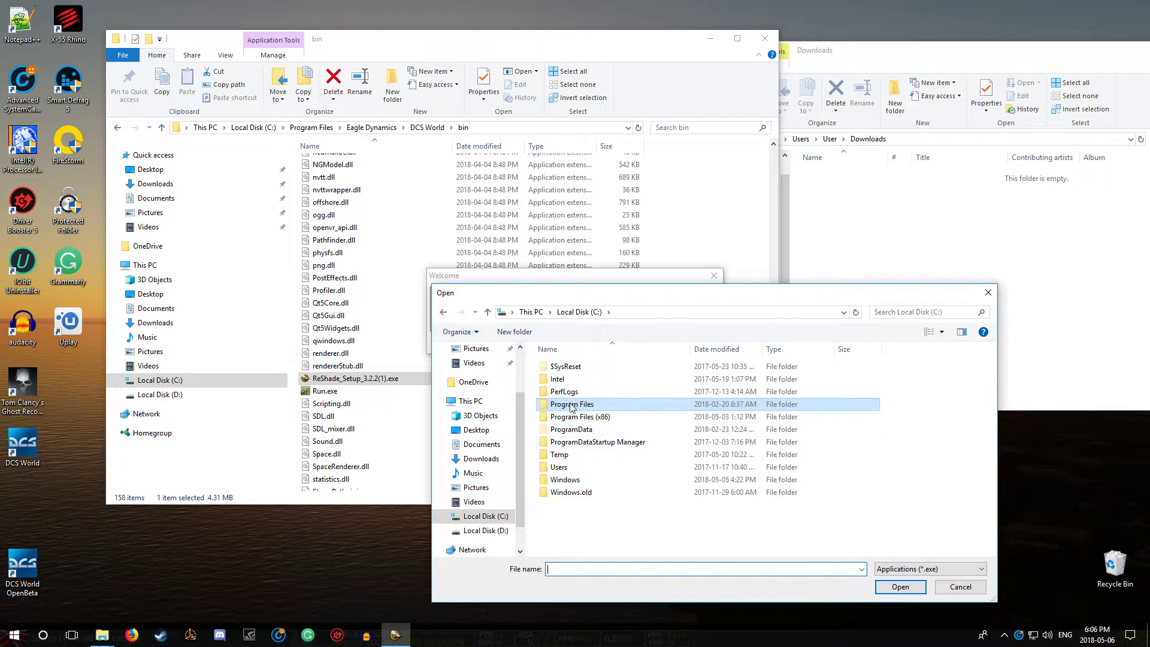
{"action": "double_click", "coordinate": [572, 405]}
{"action": "double_click", "coordinate": [572, 392]}
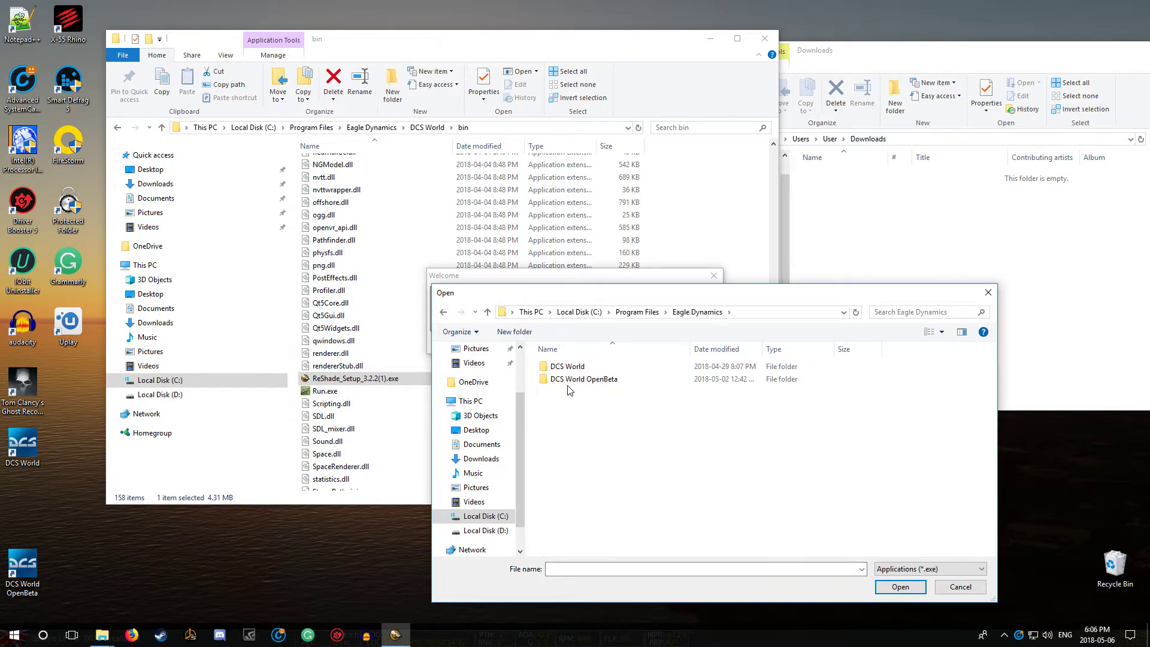
{"action": "double_click", "coordinate": [572, 367]}
{"action": "scroll", "coordinate": [578, 383], "scroll_direction": "down", "scroll_amount": 3}
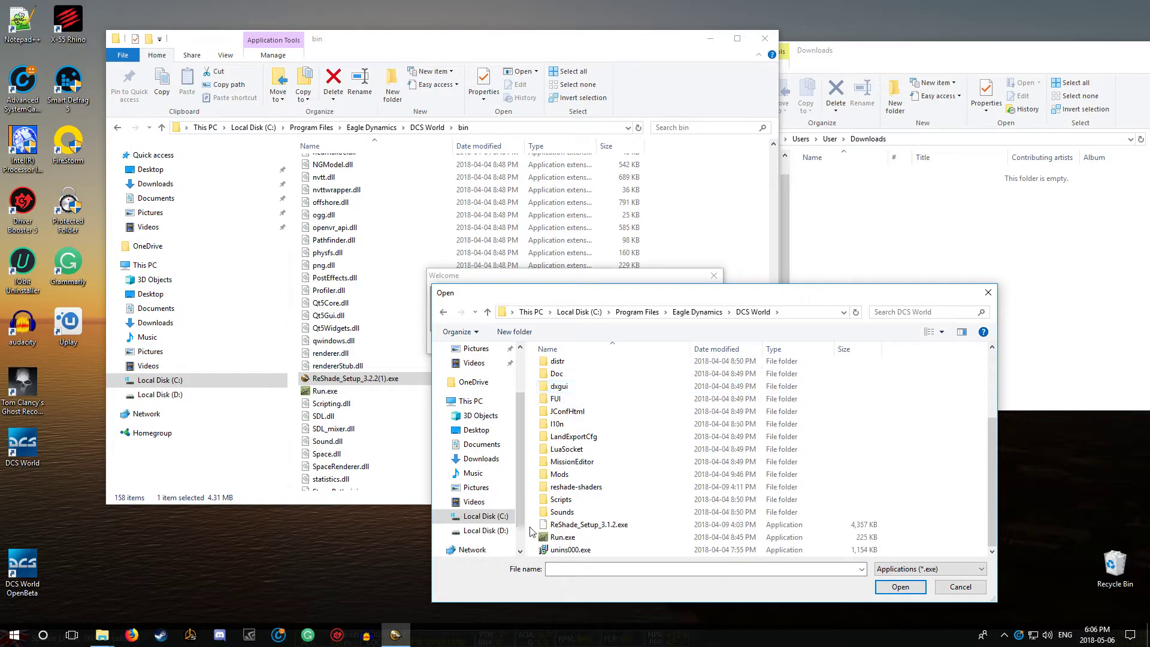
{"action": "double_click", "coordinate": [561, 538]}
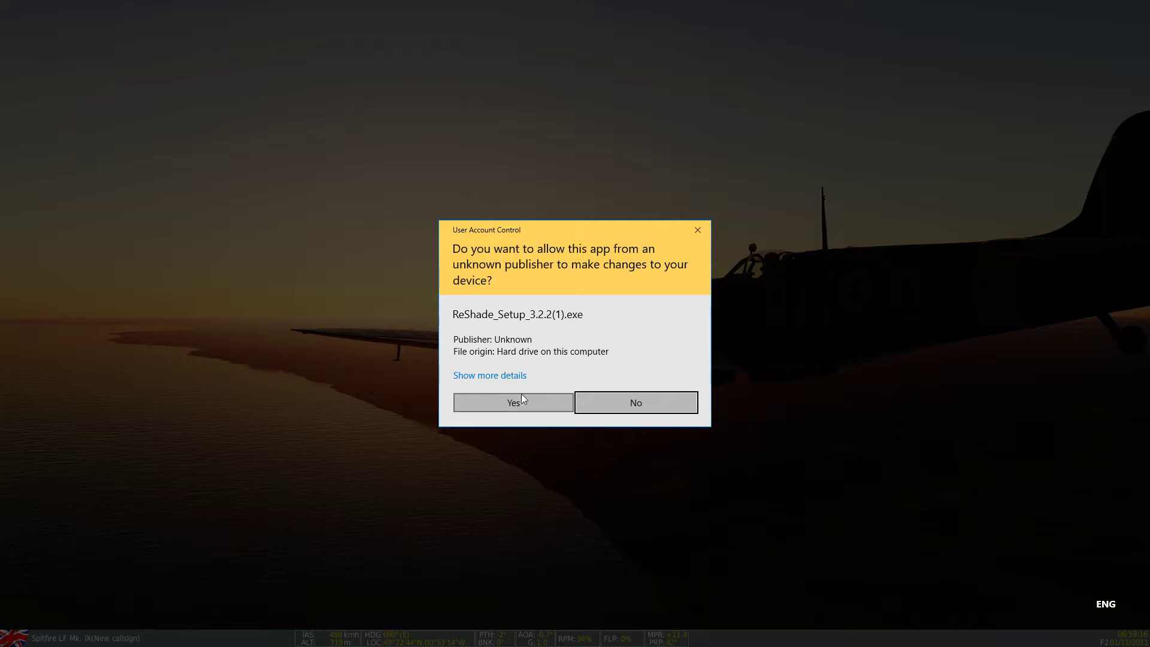
{"action": "left_click", "coordinate": [531, 404]}
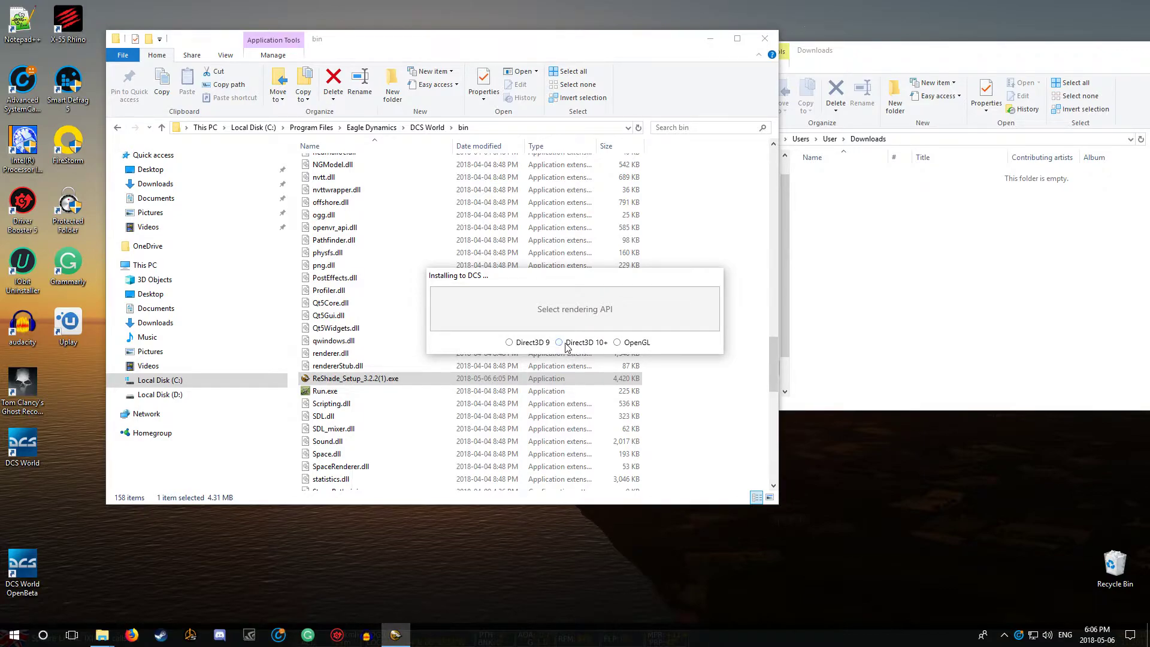
Step: Choose Direct3D 10+, accept the standard effects, and install with all effect files checked
{"action": "left_click", "coordinate": [563, 343]}
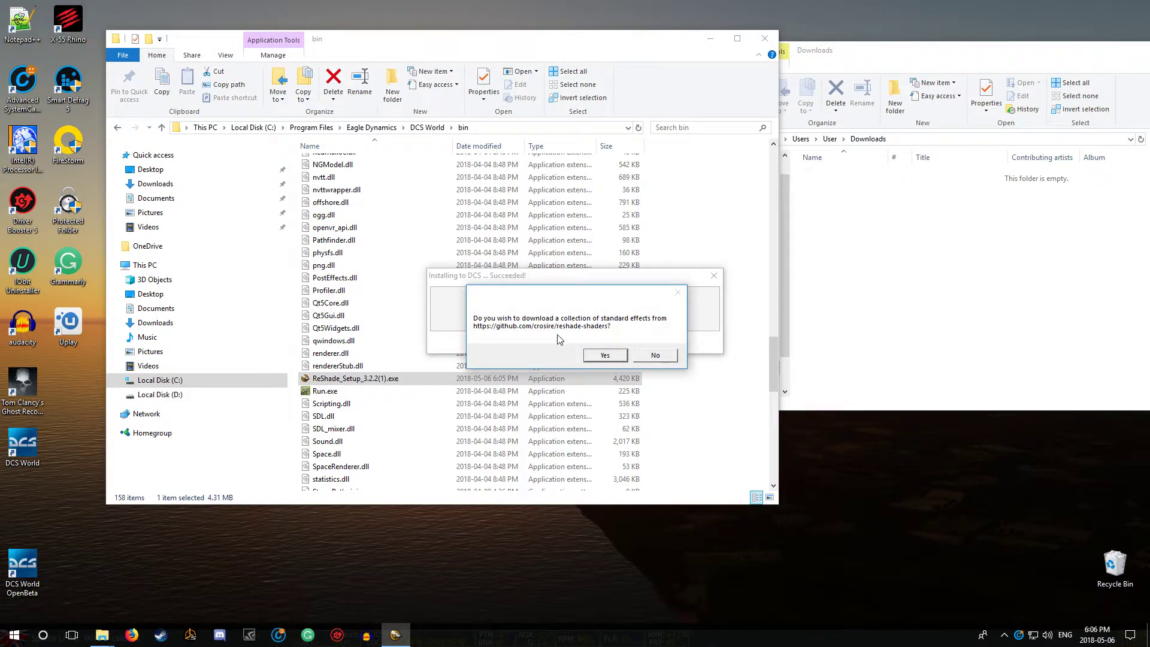
{"action": "left_click", "coordinate": [605, 355]}
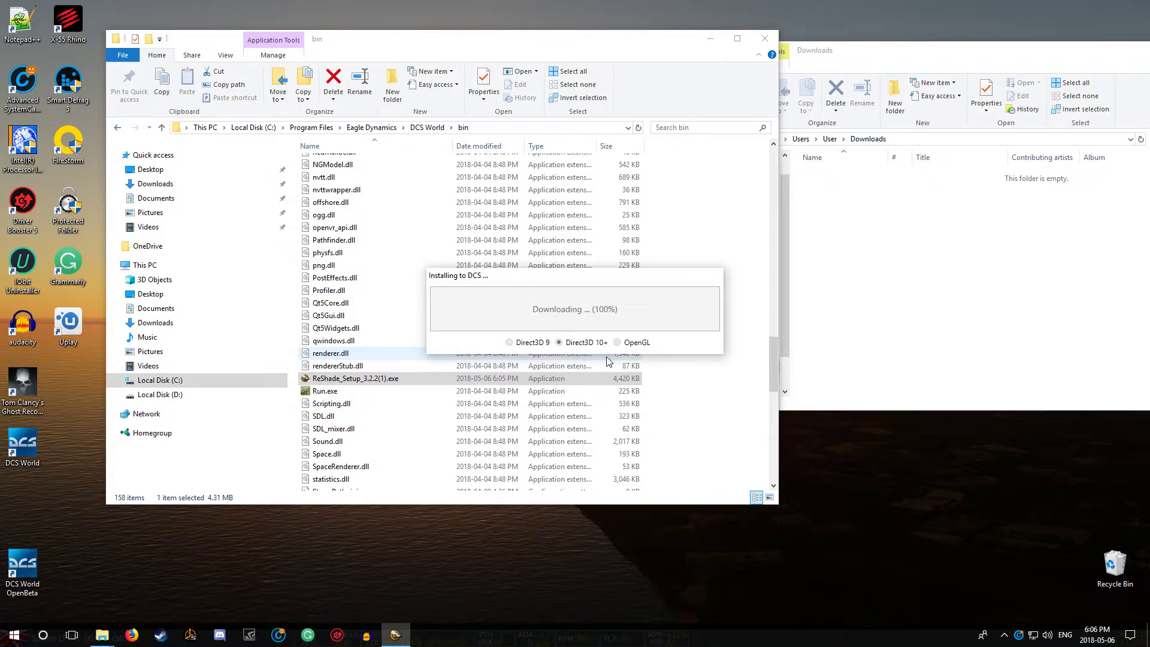
{"action": "scroll", "coordinate": [578, 293], "scroll_direction": "down", "scroll_amount": 10}
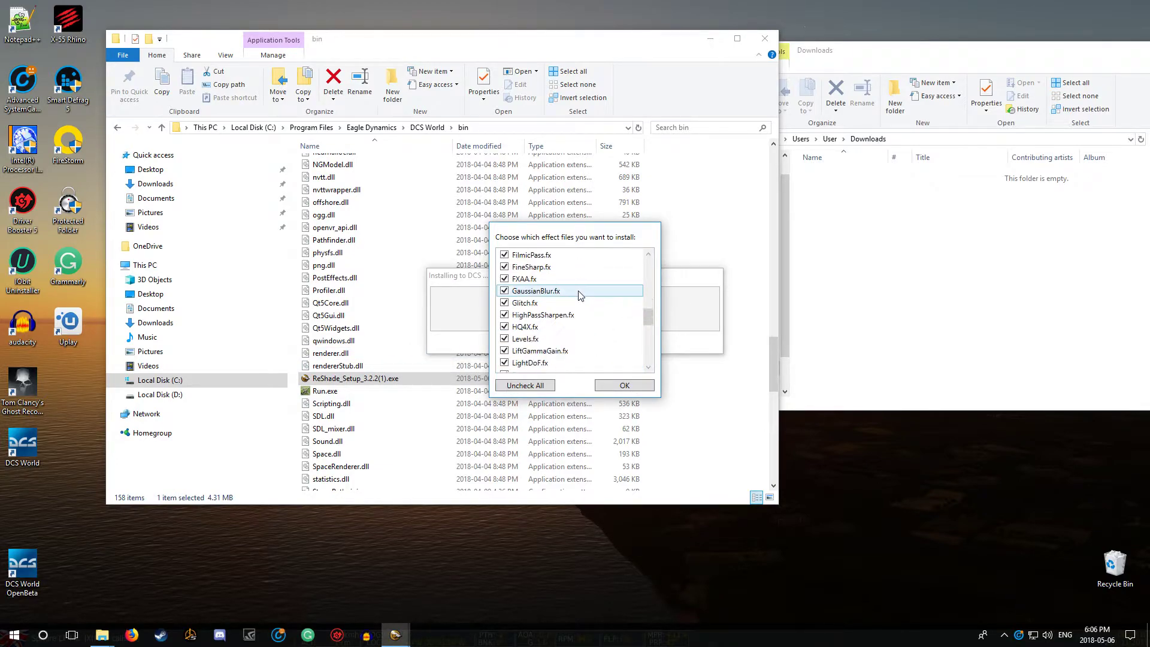
{"action": "scroll", "coordinate": [581, 298], "scroll_direction": "down", "scroll_amount": 5}
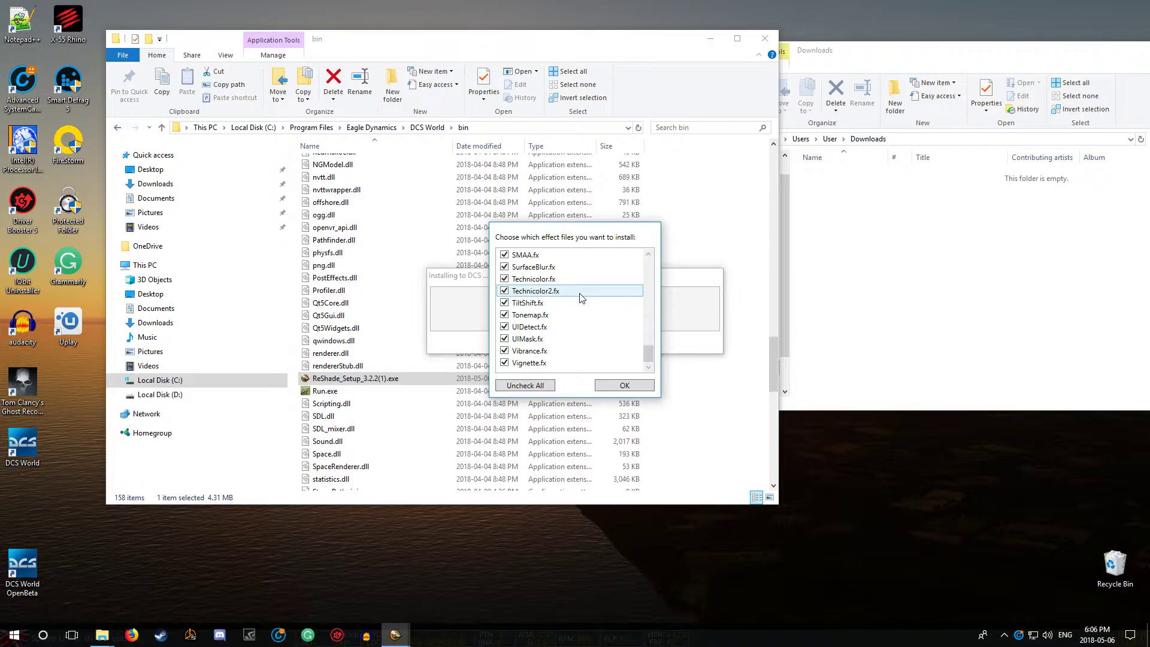
{"action": "scroll", "coordinate": [581, 298], "scroll_direction": "up", "scroll_amount": 15}
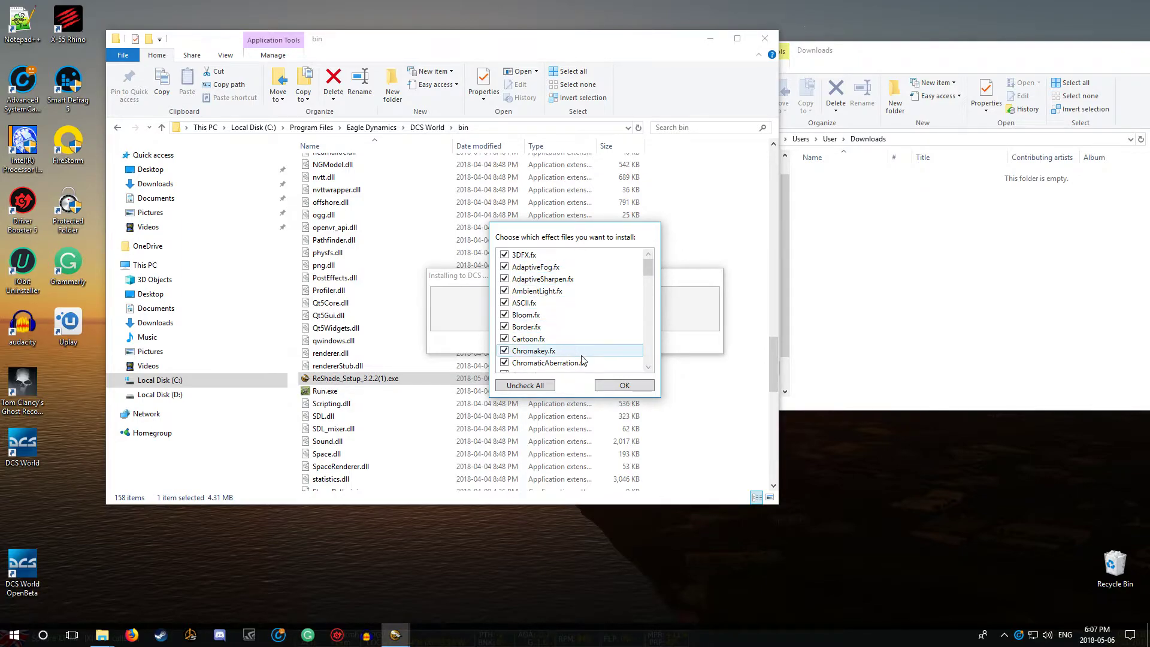
{"action": "scroll", "coordinate": [554, 318], "scroll_direction": "down", "scroll_amount": 7}
{"action": "scroll", "coordinate": [553, 315], "scroll_direction": "down", "scroll_amount": 4}
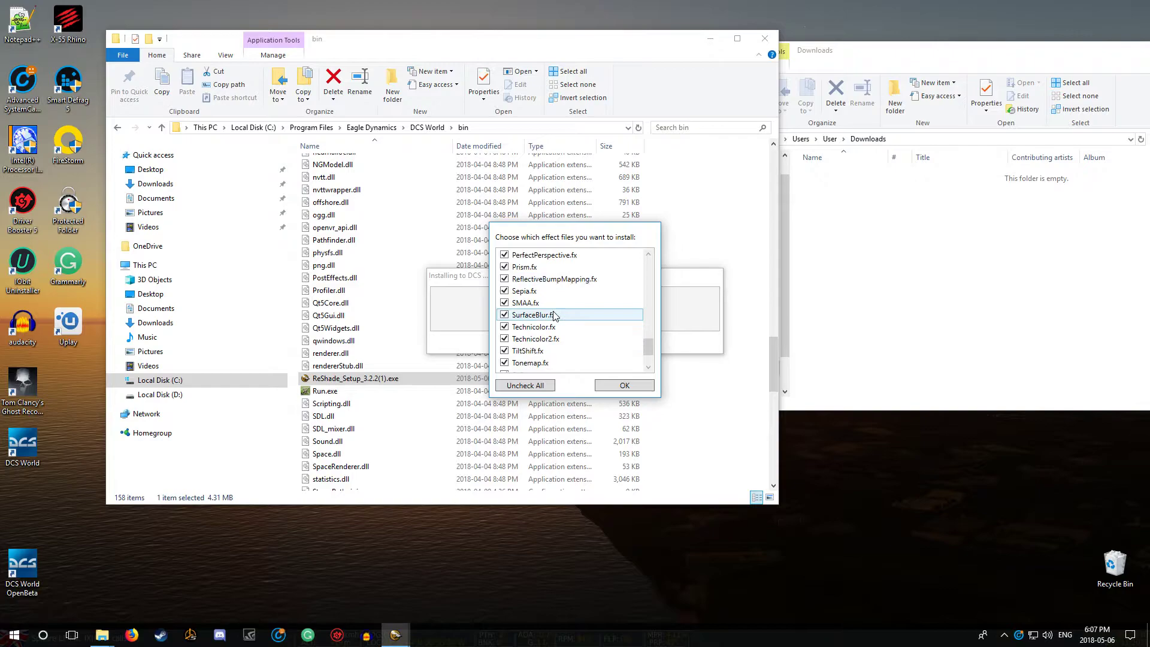
{"action": "scroll", "coordinate": [553, 316], "scroll_direction": "up", "scroll_amount": 11}
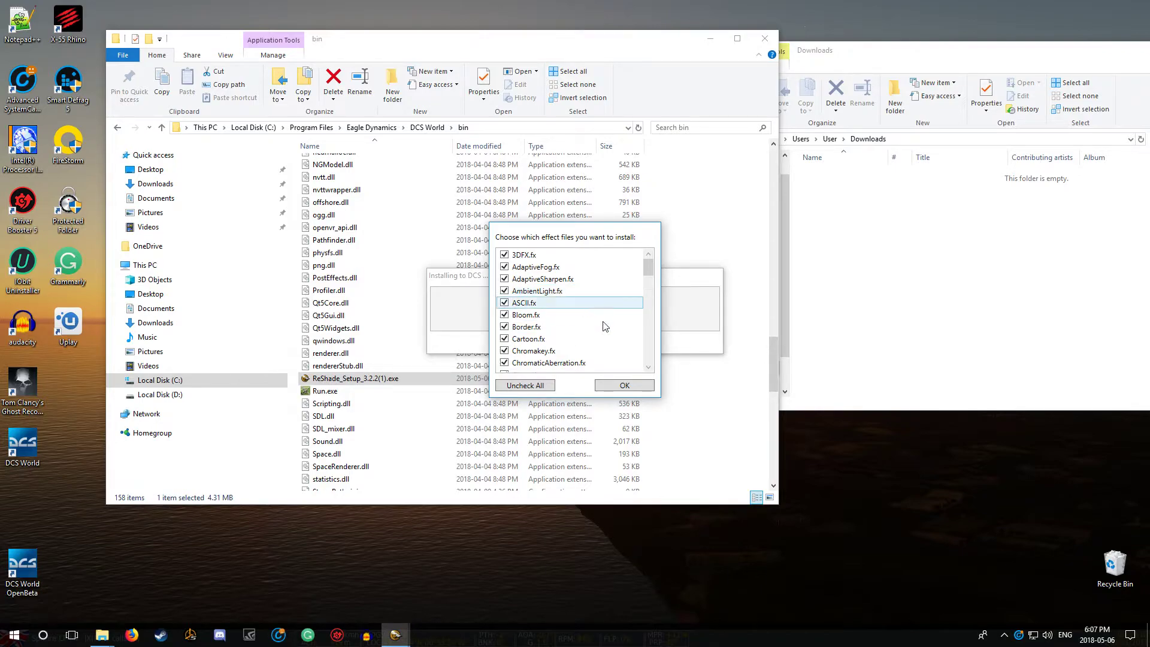
{"action": "left_click", "coordinate": [629, 387]}
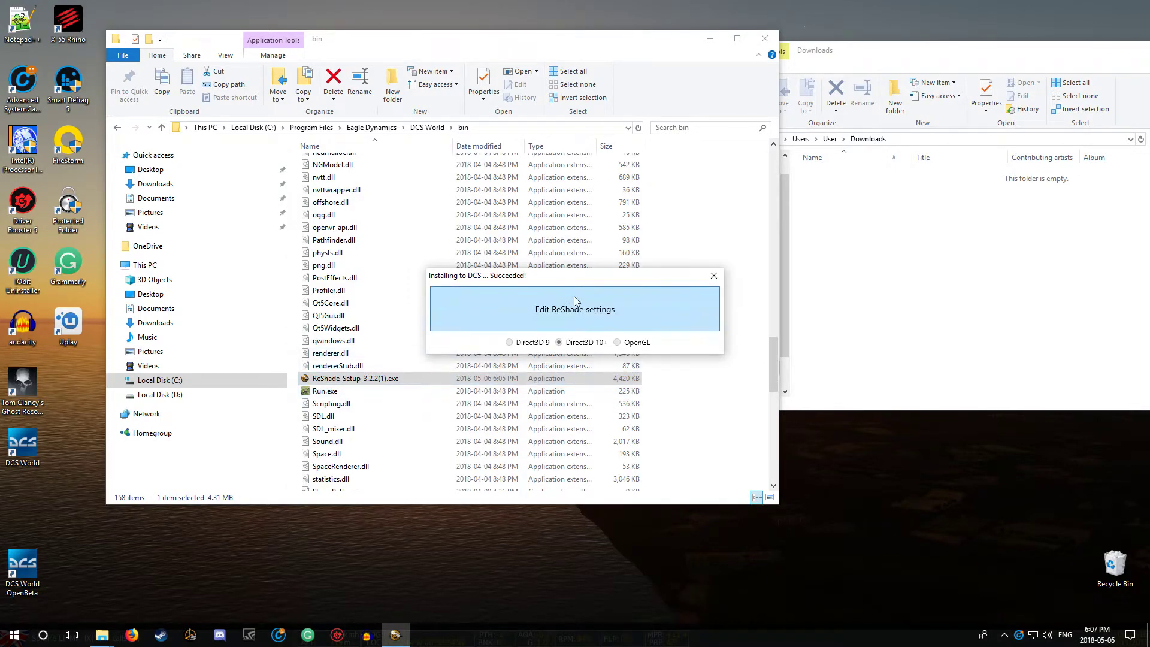
Step: Review the ReShade settings, including the screenshots location, then close the installer
{"action": "left_click", "coordinate": [584, 312]}
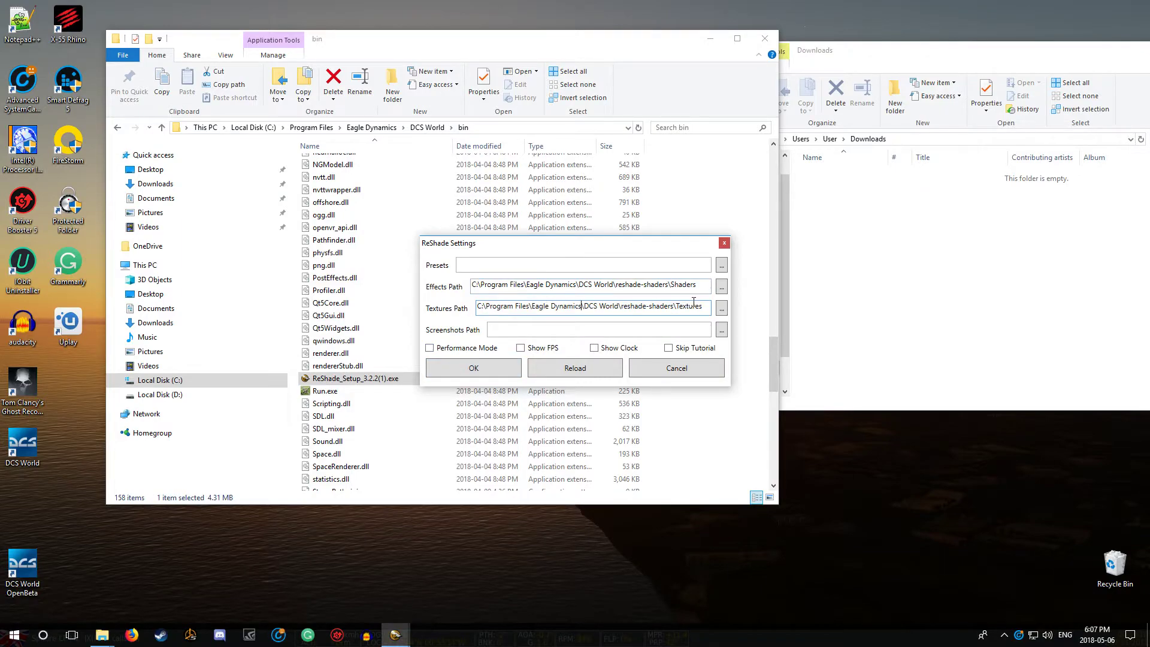
{"action": "left_click", "coordinate": [515, 331]}
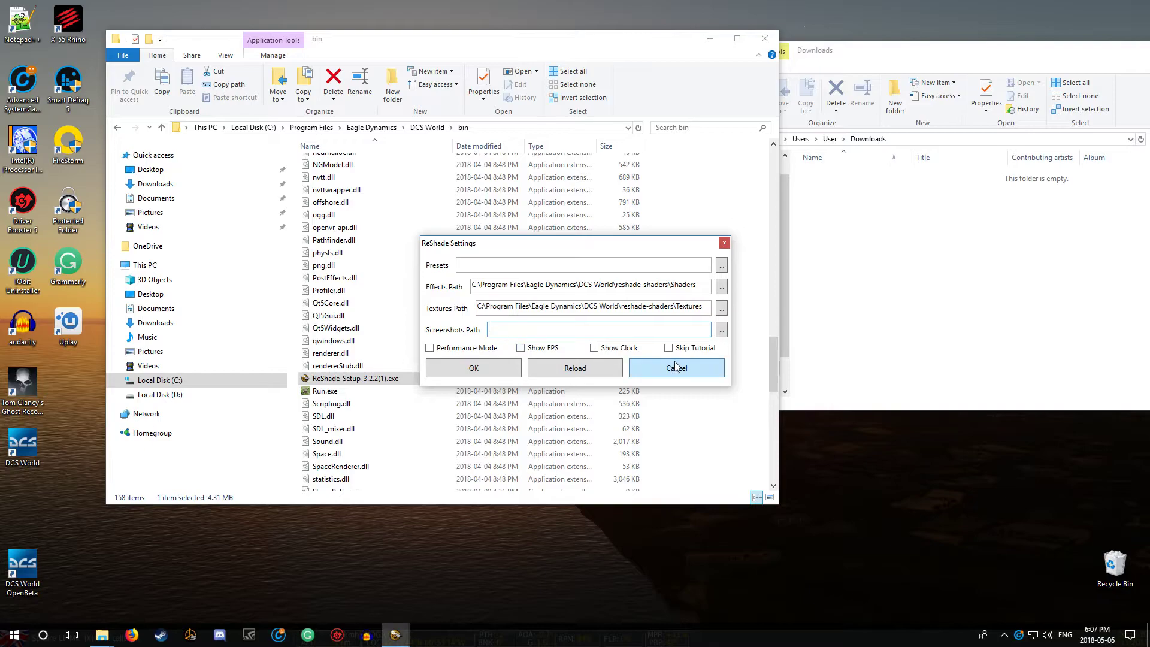
{"action": "left_click", "coordinate": [488, 373]}
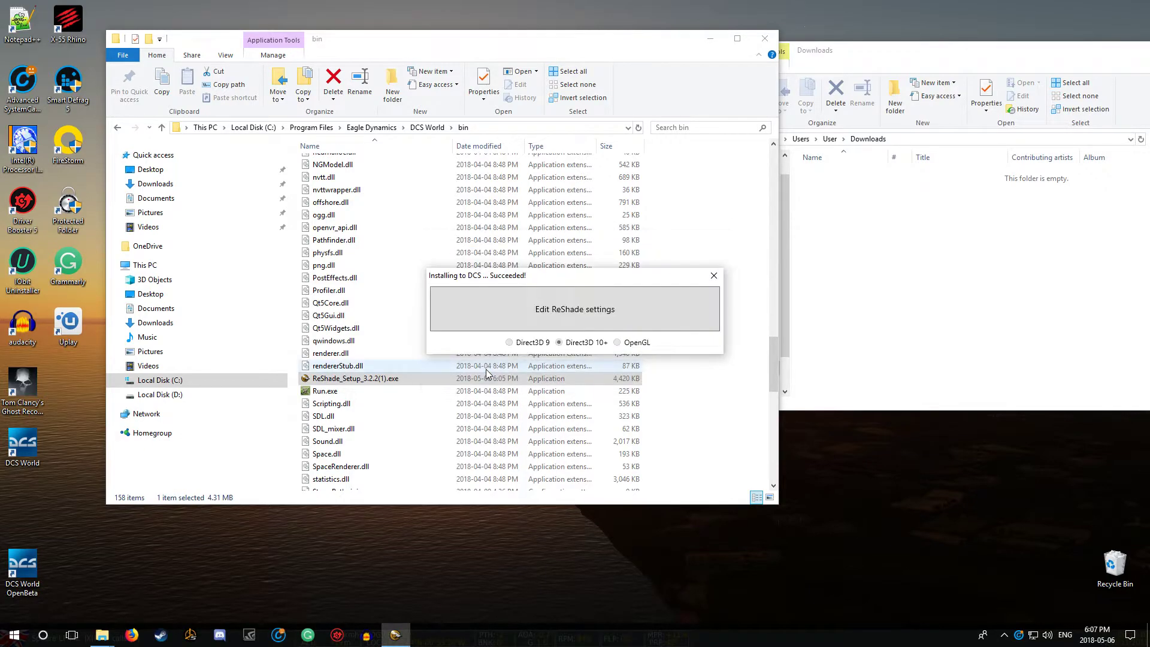
{"action": "left_click", "coordinate": [714, 275]}
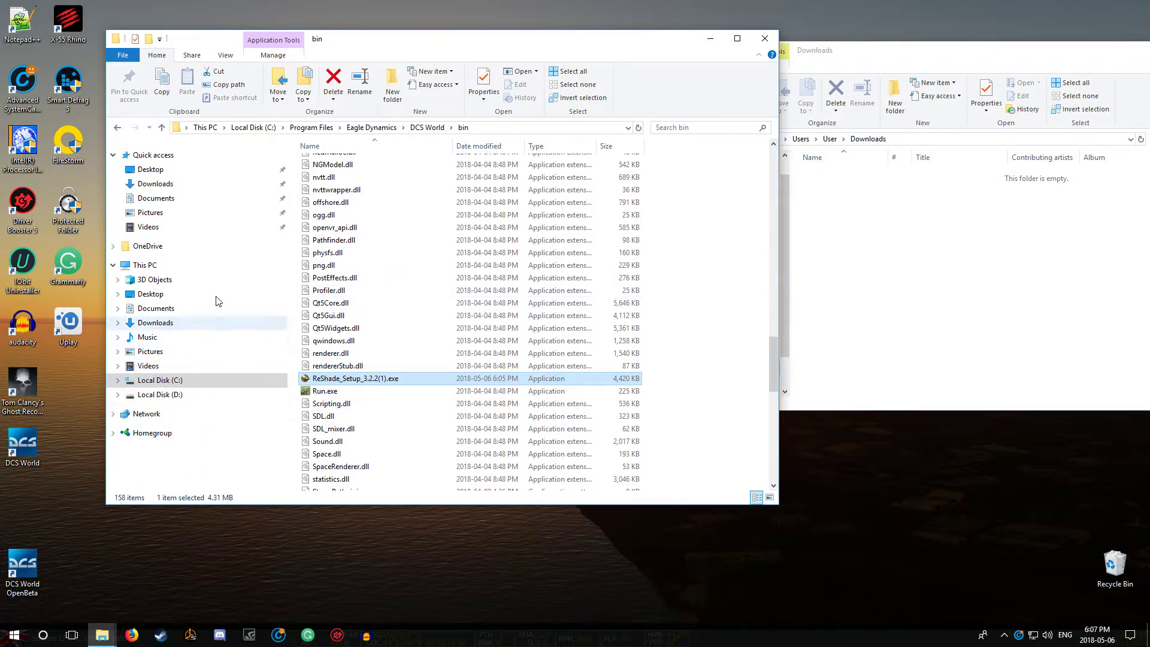
Step: Copy dxgi.dll and dxgi.ini from the DCS World folder, then open the bin folder
{"action": "left_click", "coordinate": [117, 129]}
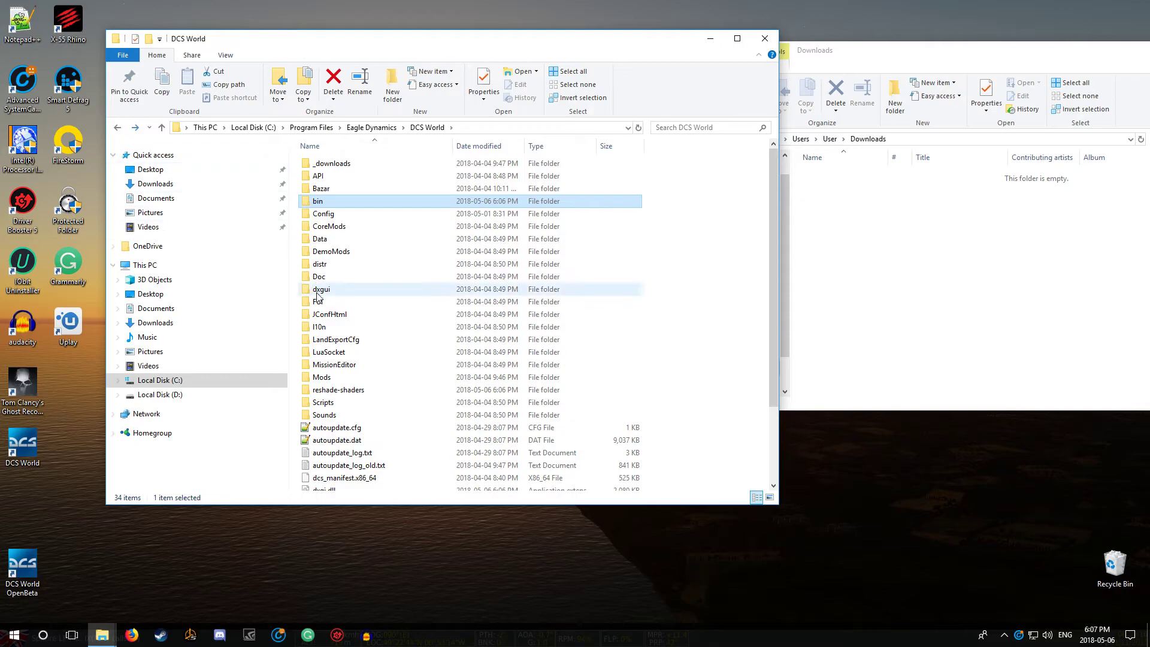
{"action": "scroll", "coordinate": [323, 303], "scroll_direction": "down", "scroll_amount": 3}
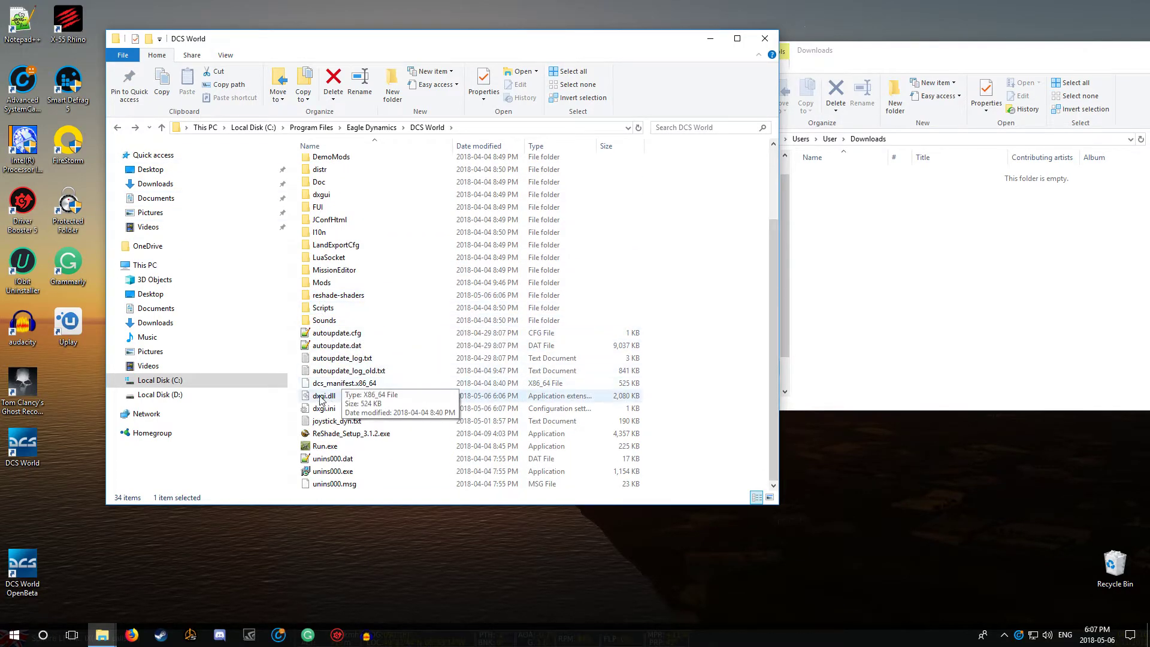
{"action": "mouse_move", "coordinate": [318, 403]}
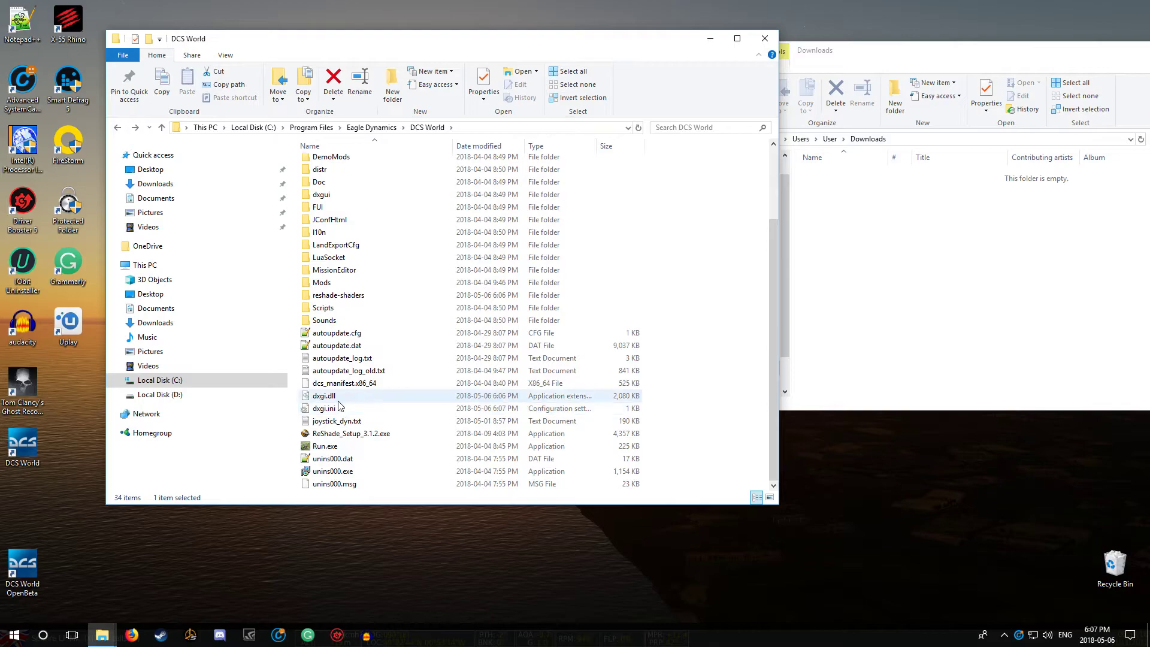
{"action": "left_click_drag", "start_coordinate": [343, 394], "coordinate": [343, 408]}
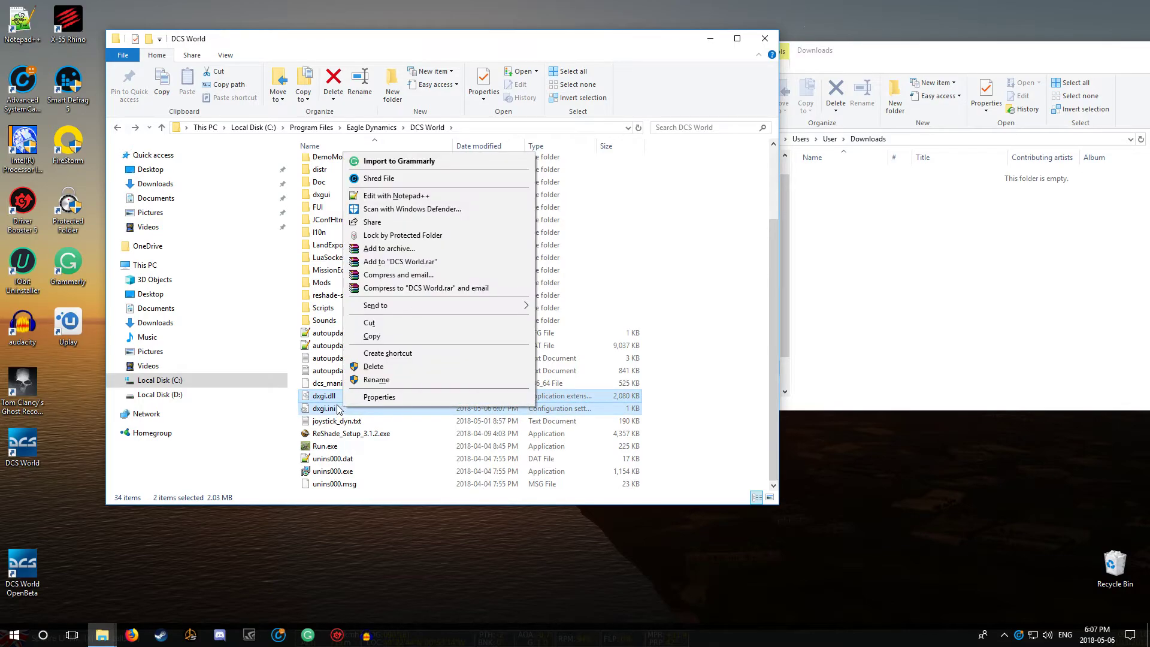
{"action": "left_click", "coordinate": [380, 335]}
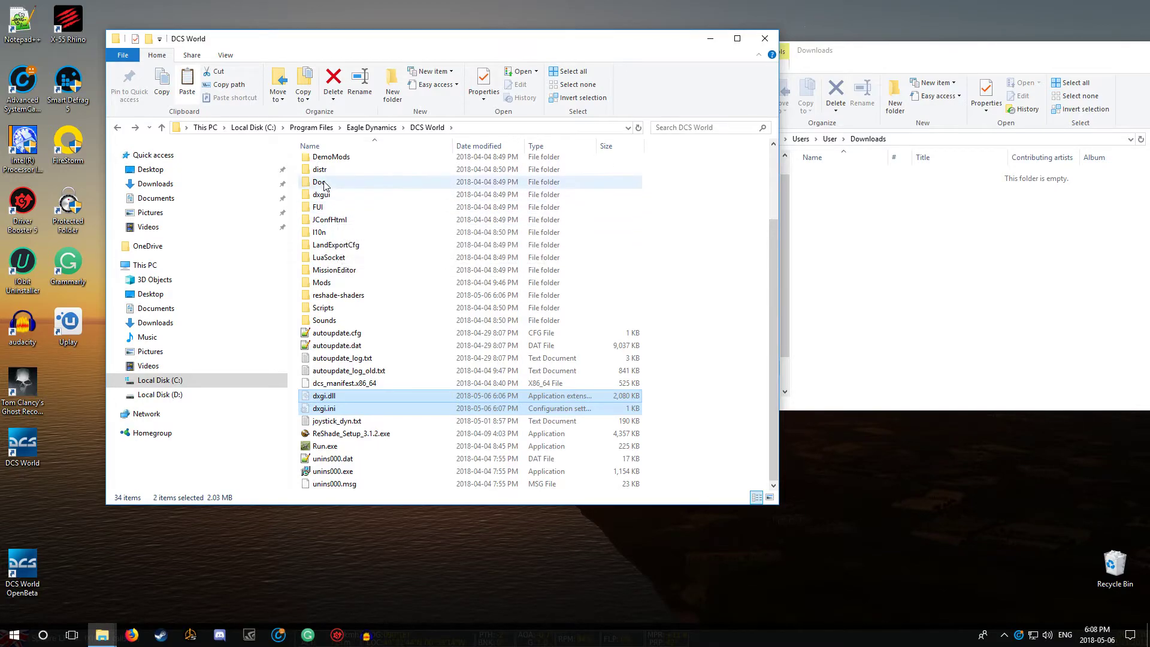
{"action": "scroll", "coordinate": [324, 186], "scroll_direction": "up", "scroll_amount": 3}
{"action": "double_click", "coordinate": [322, 205]}
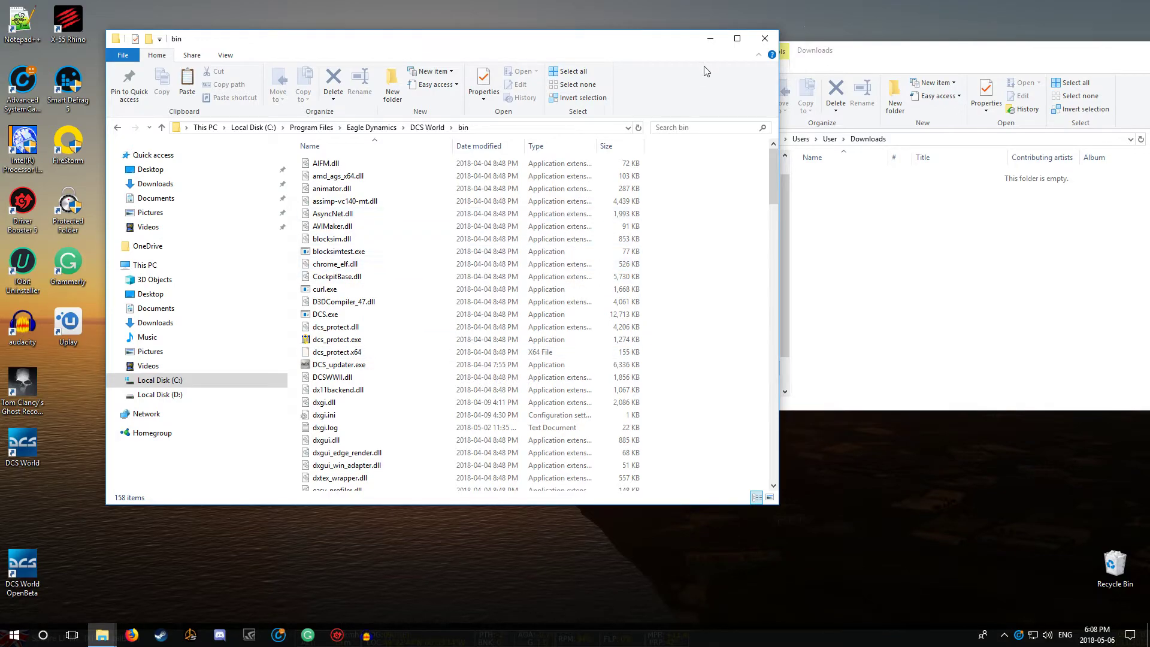
Step: Close the bin and Downloads windows and launch DCS World OpenBeta from the desktop
{"action": "left_click", "coordinate": [764, 38]}
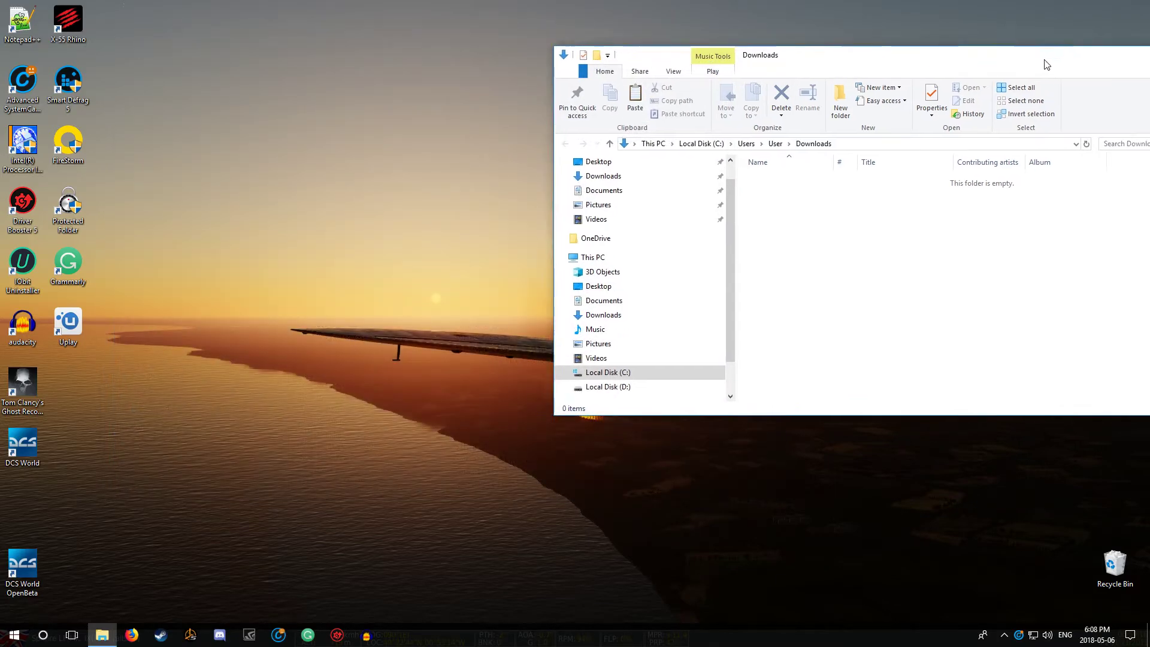
{"action": "double_click", "coordinate": [1079, 52]}
{"action": "left_click", "coordinate": [873, 94]}
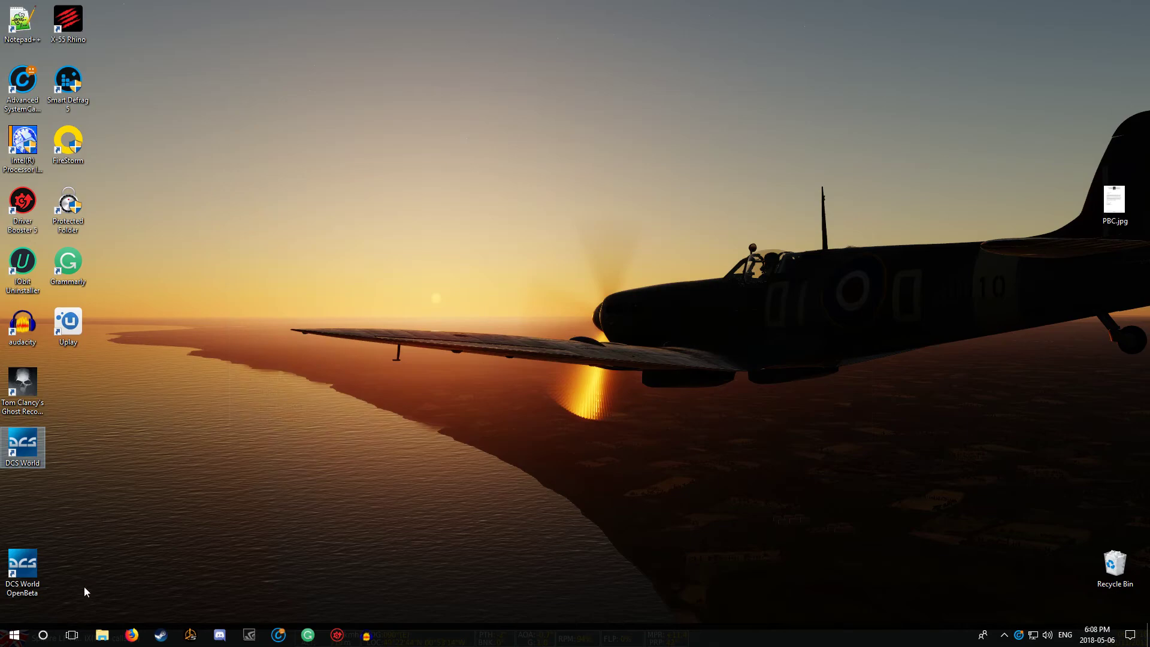
{"action": "double_click", "coordinate": [29, 569]}
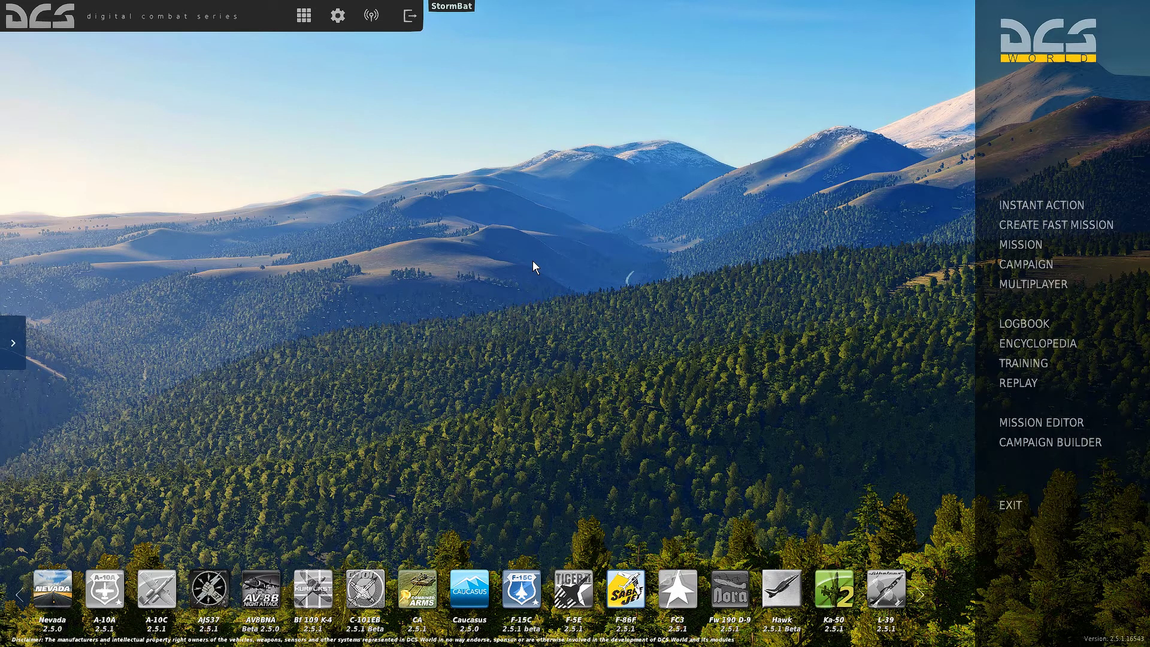
{"action": "key", "text": "Home"}
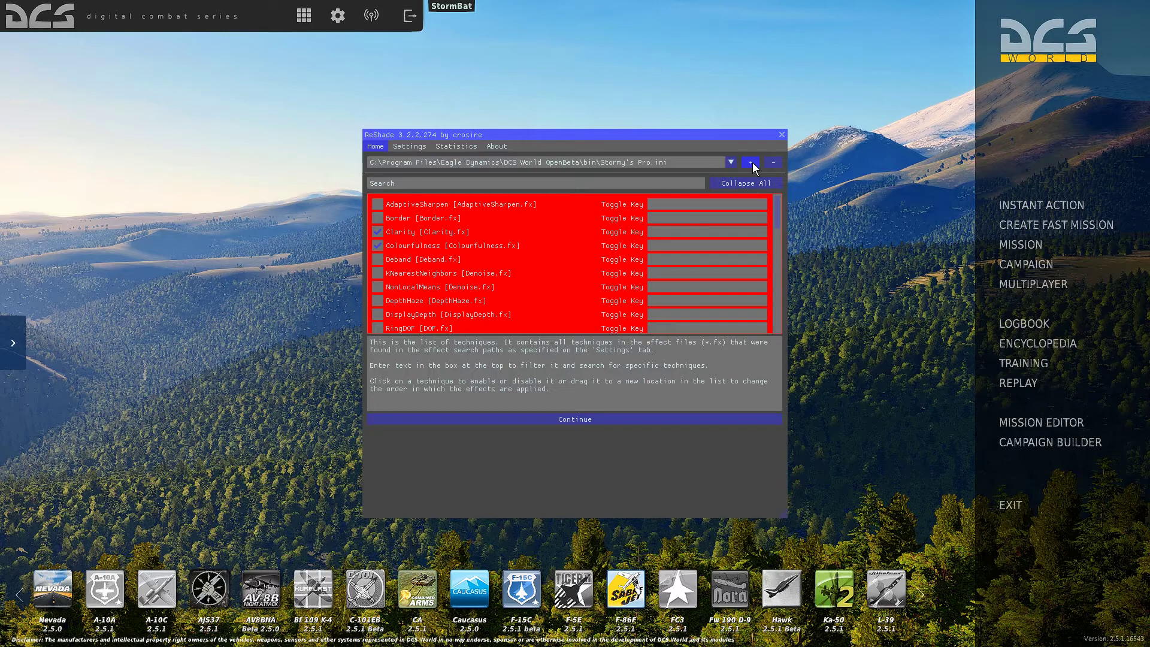
{"action": "scroll", "coordinate": [518, 228], "scroll_direction": "down", "scroll_amount": 5}
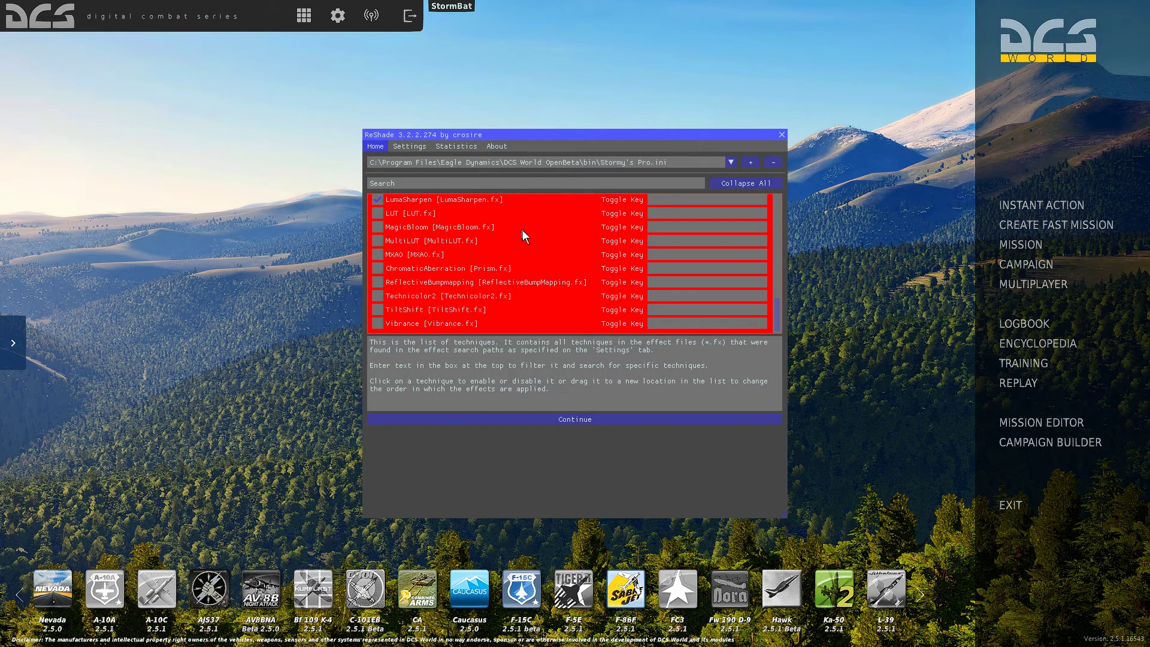
{"action": "scroll", "coordinate": [522, 230], "scroll_direction": "up", "scroll_amount": 5}
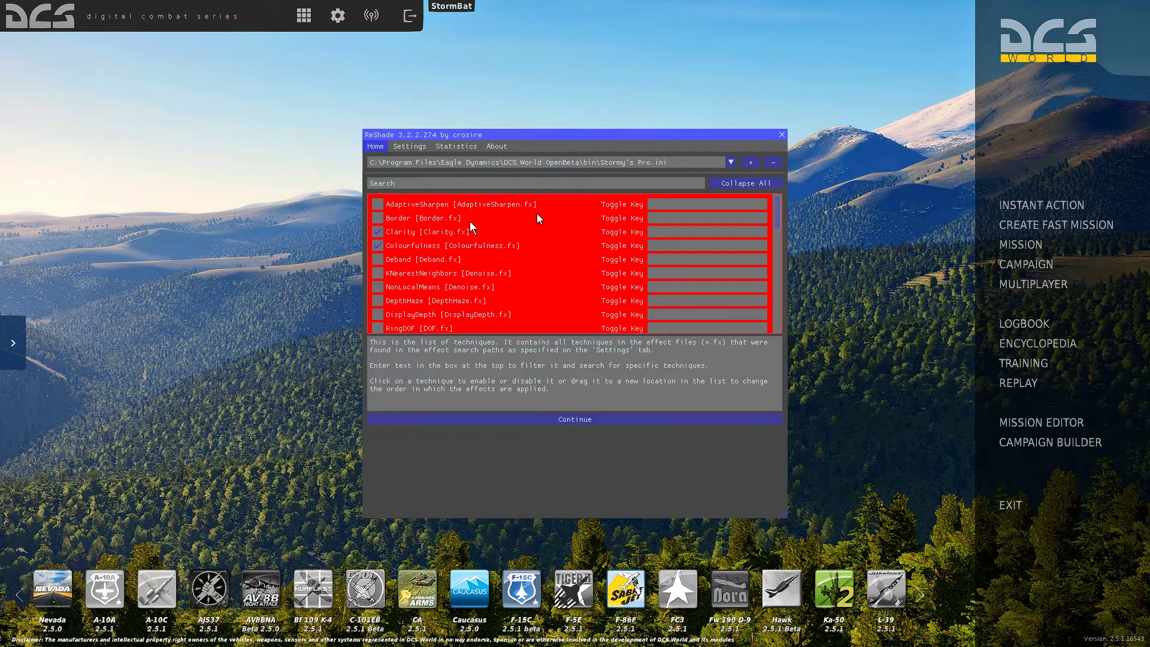
{"action": "scroll", "coordinate": [413, 247], "scroll_direction": "down", "scroll_amount": 5}
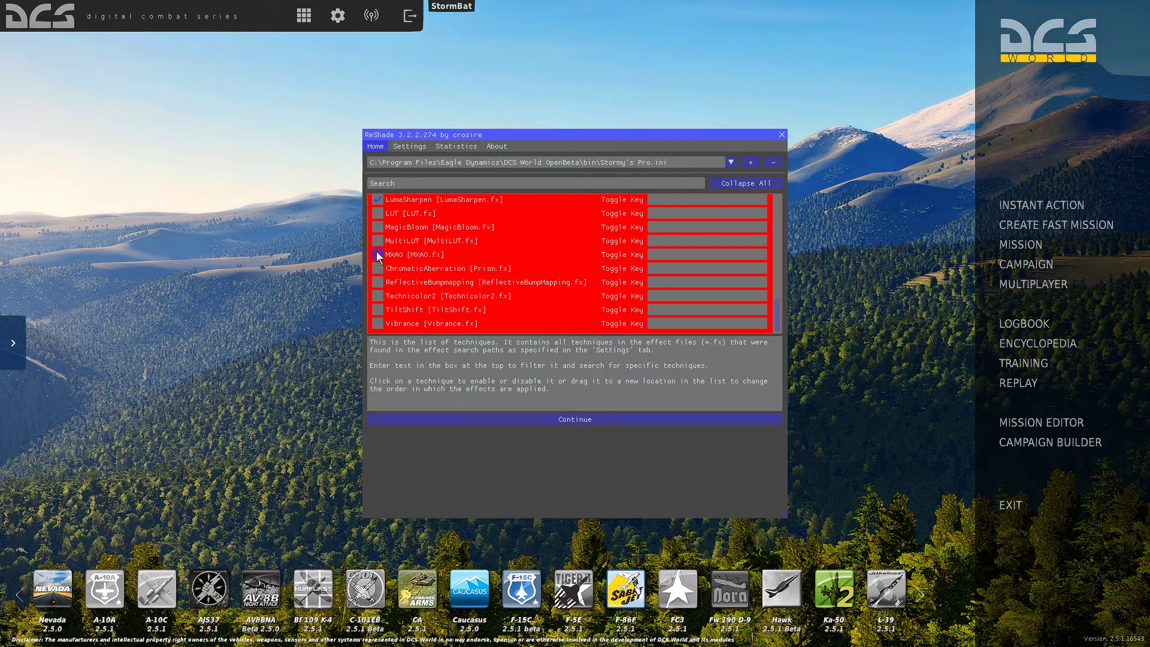
{"action": "left_click", "coordinate": [378, 323]}
{"action": "left_click", "coordinate": [375, 324]}
{"action": "scroll", "coordinate": [524, 261], "scroll_direction": "up", "scroll_amount": 5}
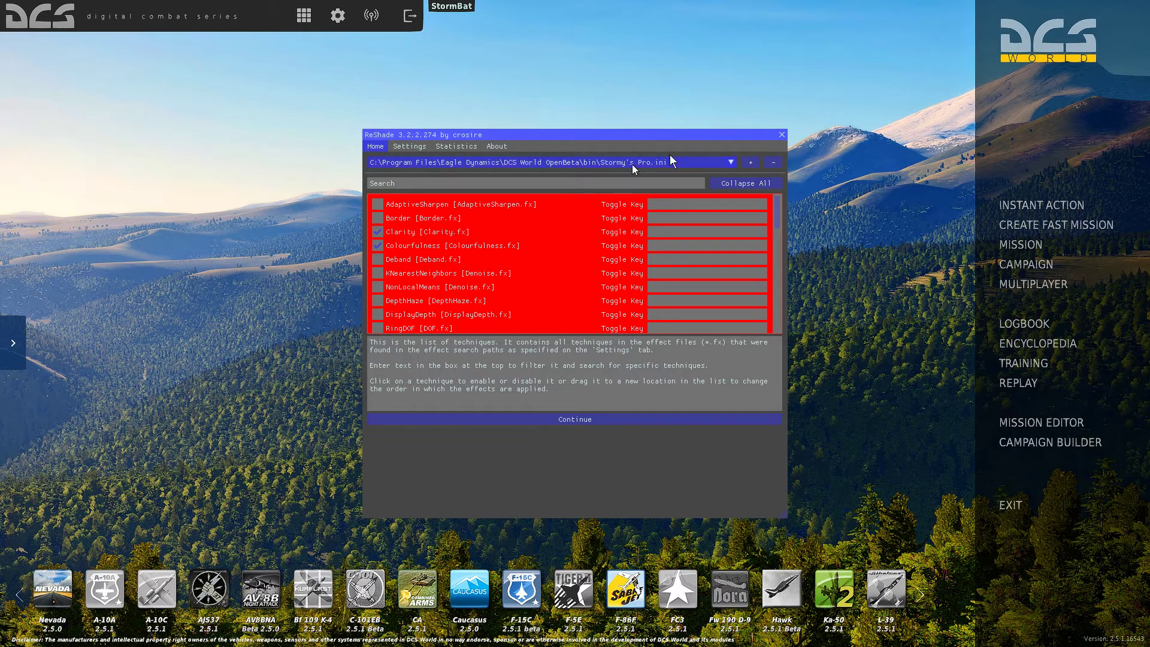
{"action": "left_click", "coordinate": [782, 135]}
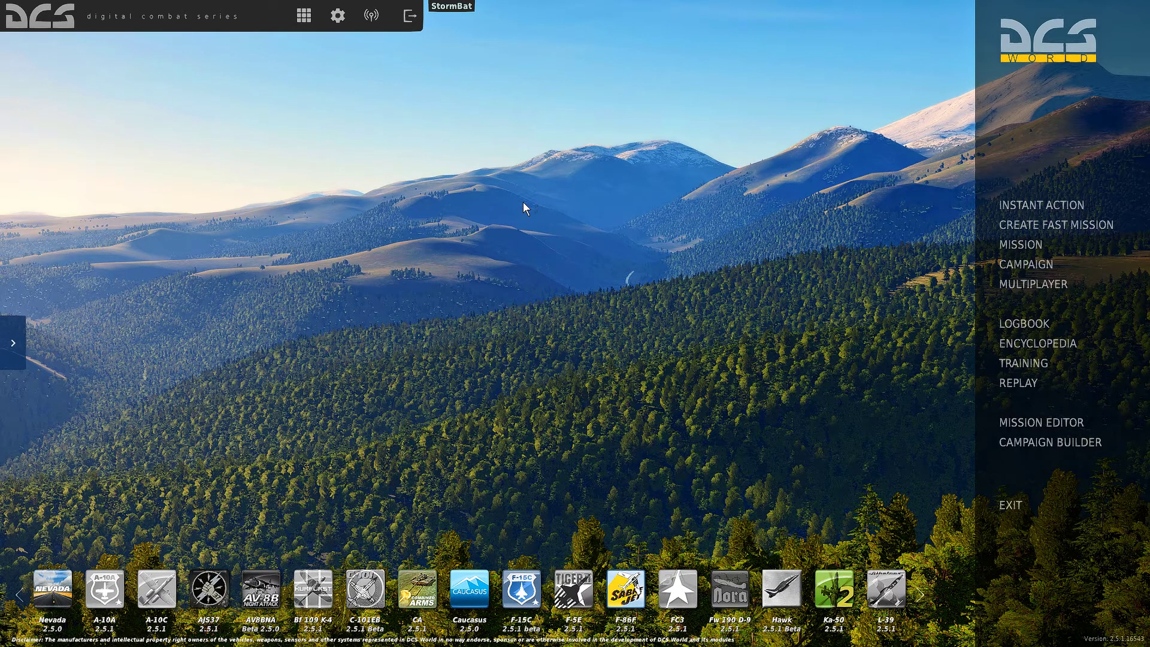